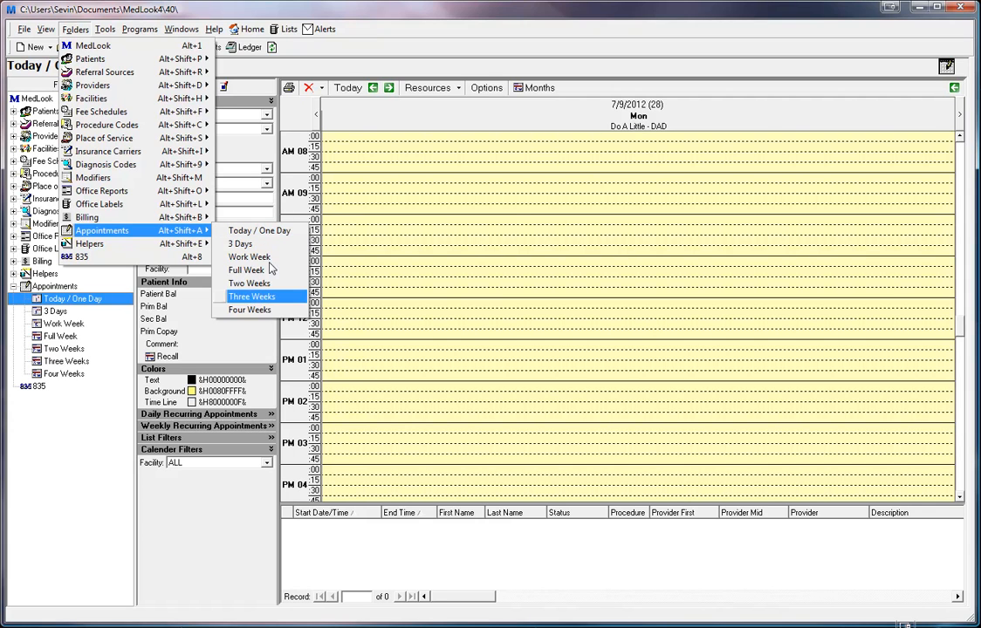
- Dismiss the appointment views list so the empty Mon 7/9/2012 one-day schedule shows
left_click(391, 16)
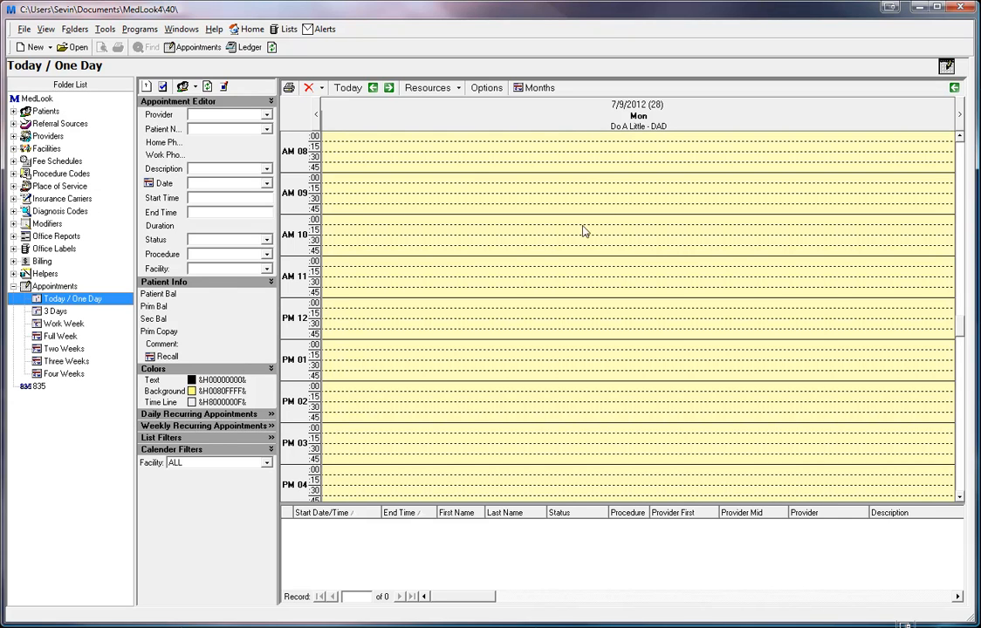
- Collapse Colors, briefly expand and collapse Daily and Weekly Recurring Appointments, then expand List Filters
left_click(167, 370)
left_click(187, 380)
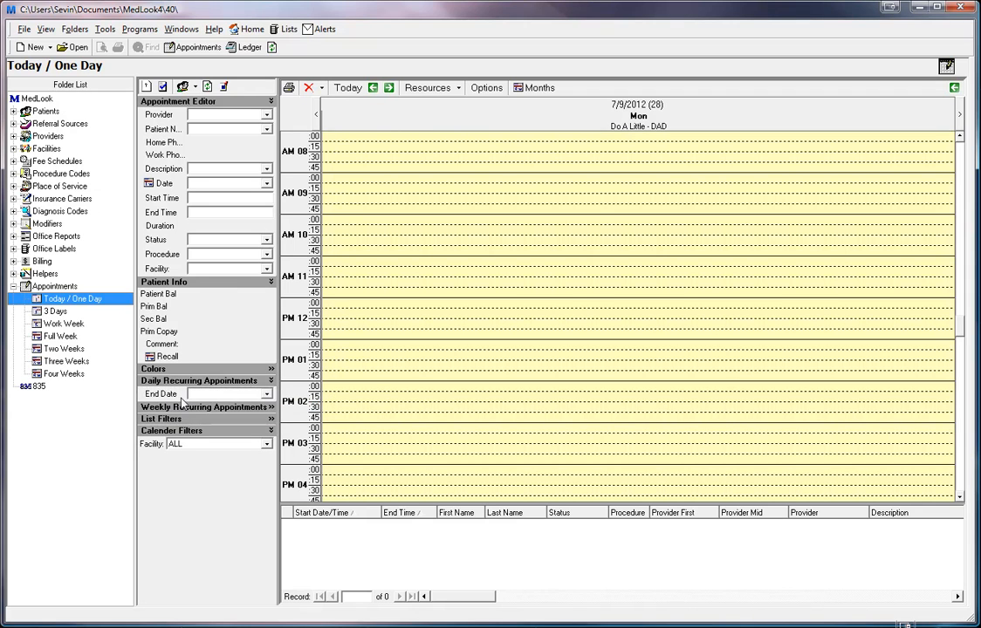
left_click(199, 381)
left_click(219, 393)
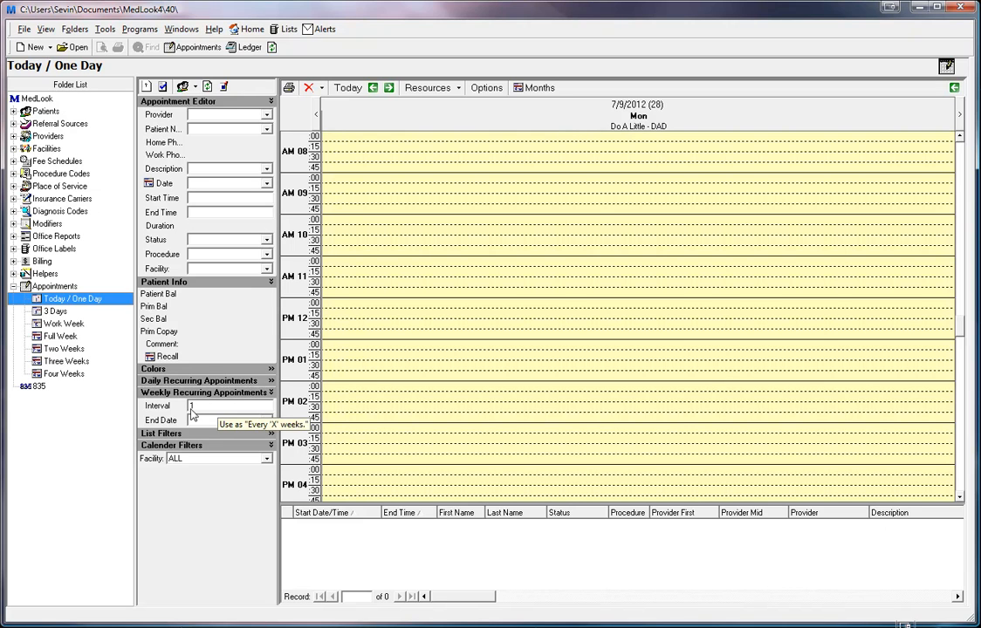
left_click(166, 393)
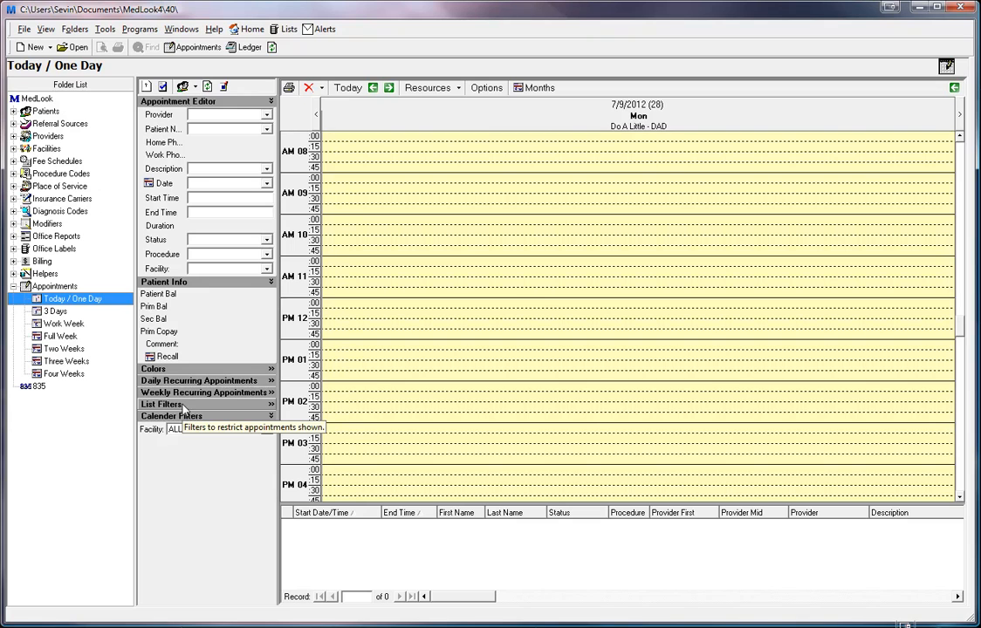
left_click(182, 406)
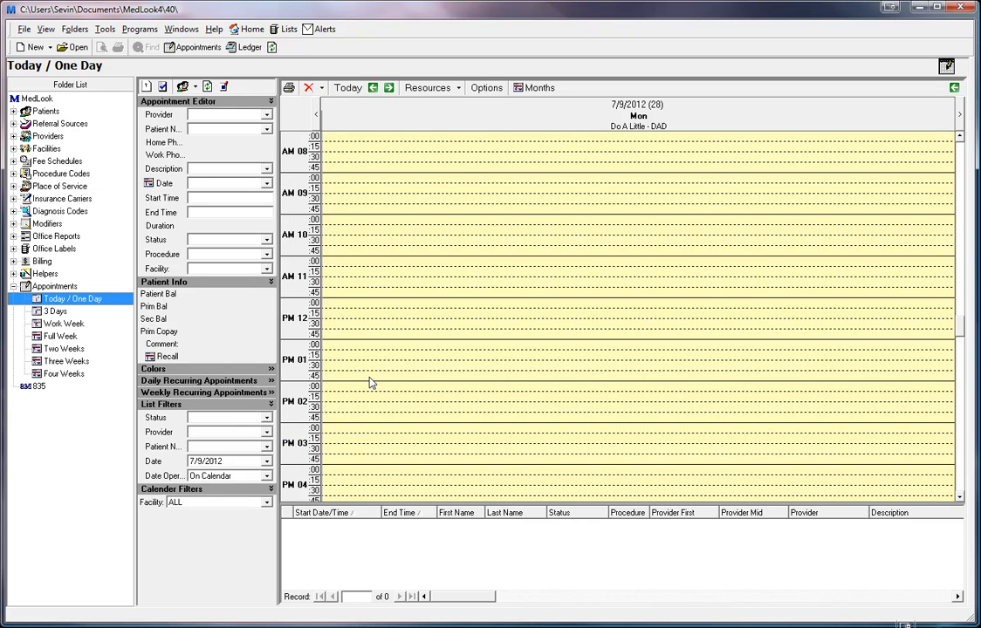
- Filter the appointment list to one chosen patient with date On Calendar, then collapse List Filters
left_click(266, 418)
left_click(267, 421)
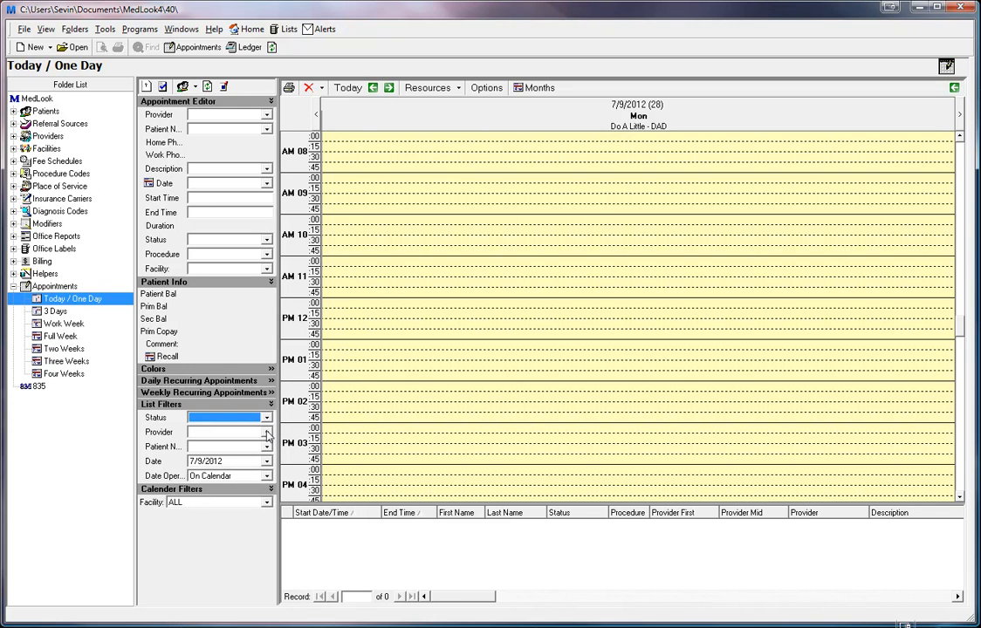
left_click(266, 433)
left_click(267, 441)
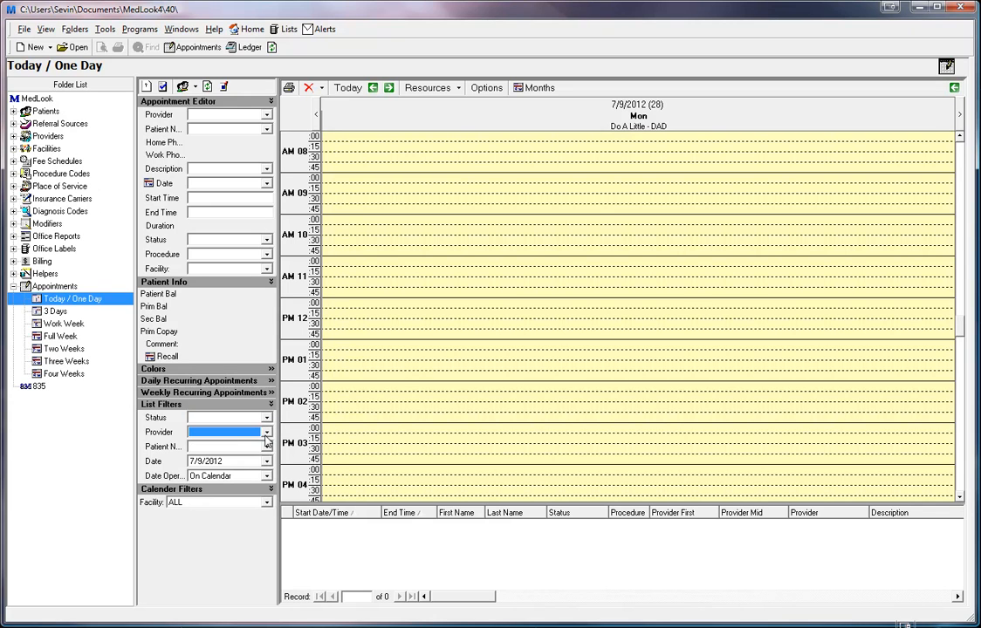
left_click(267, 447)
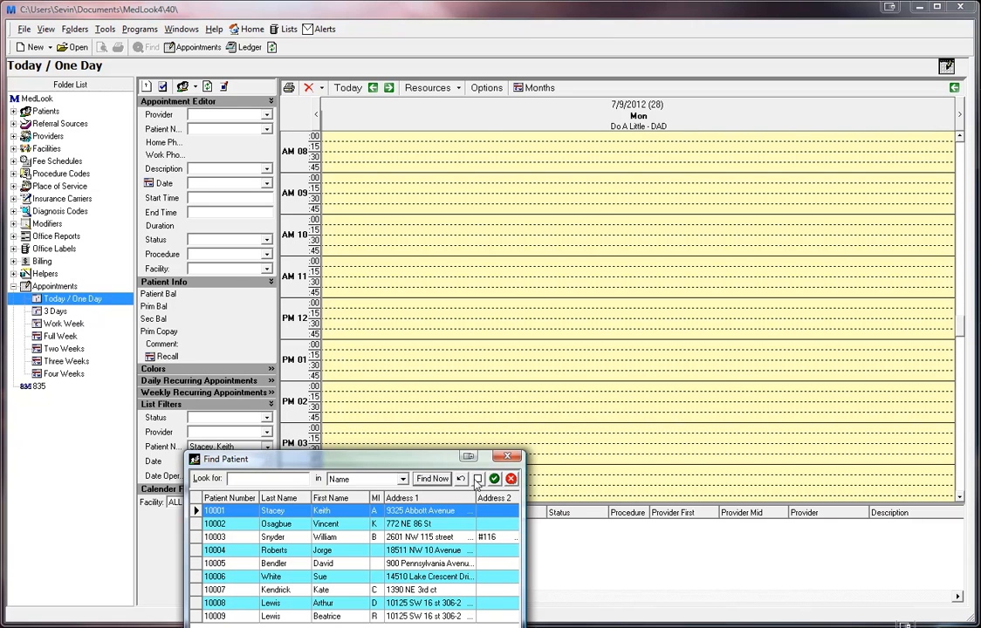
left_click(512, 480)
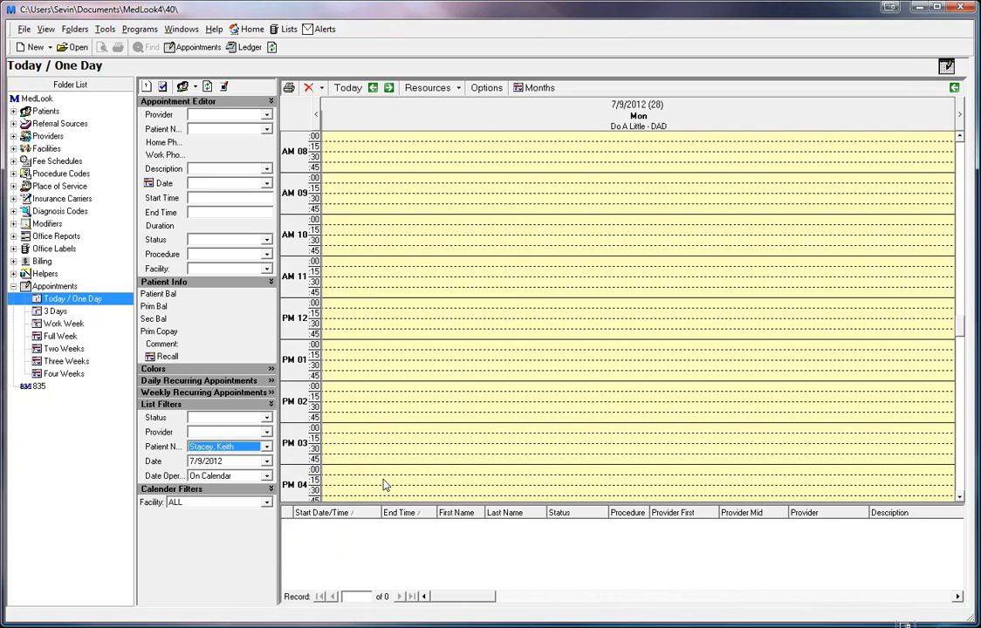
left_click(267, 477)
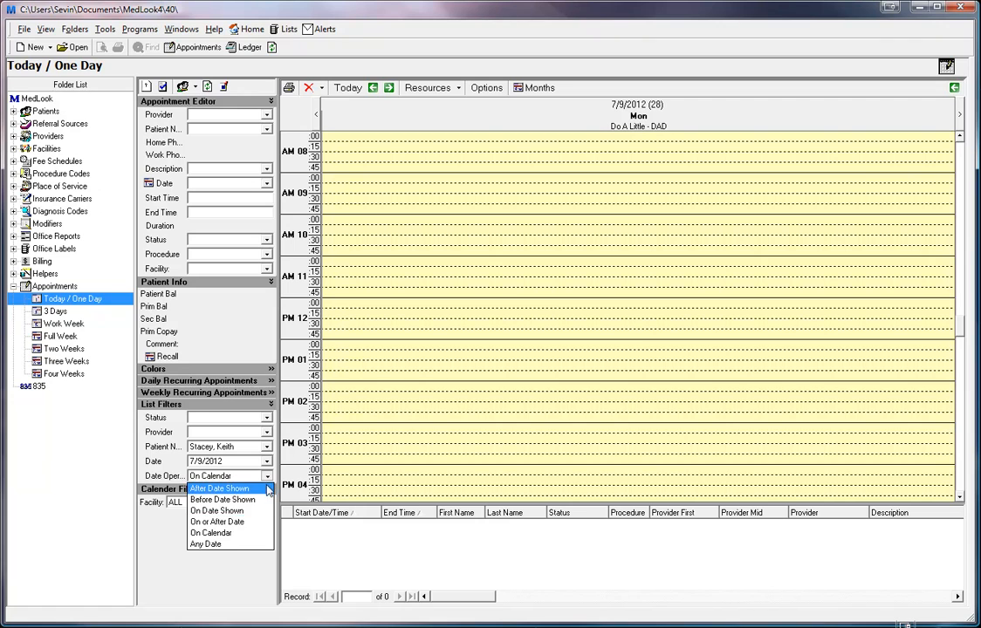
left_click(269, 477)
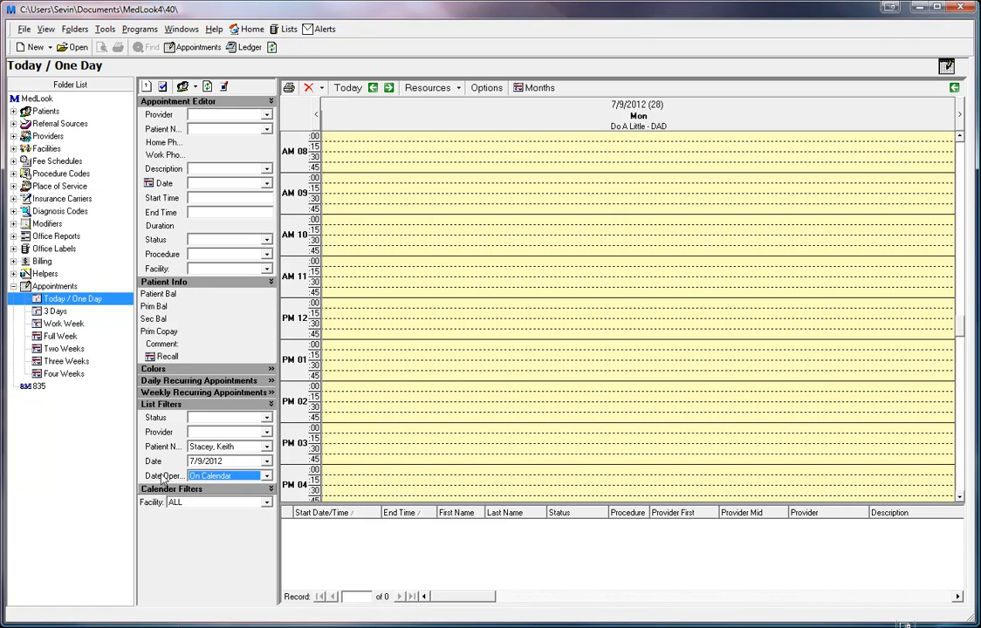
left_click(164, 406)
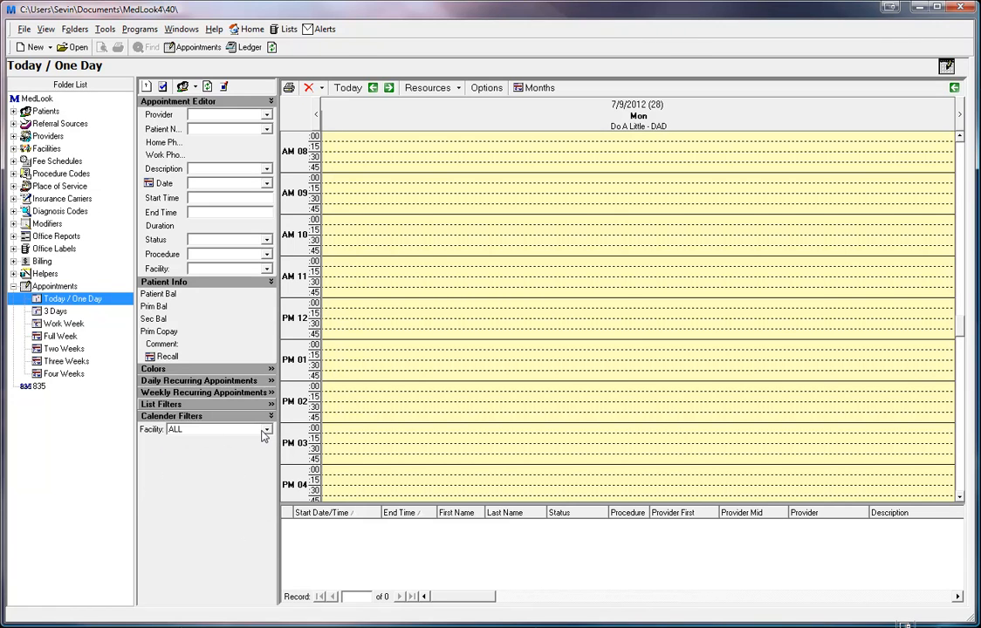
- Keep the calendar Facility filter at ALL, with the March–July 2012 month calendars displayed
left_click(267, 431)
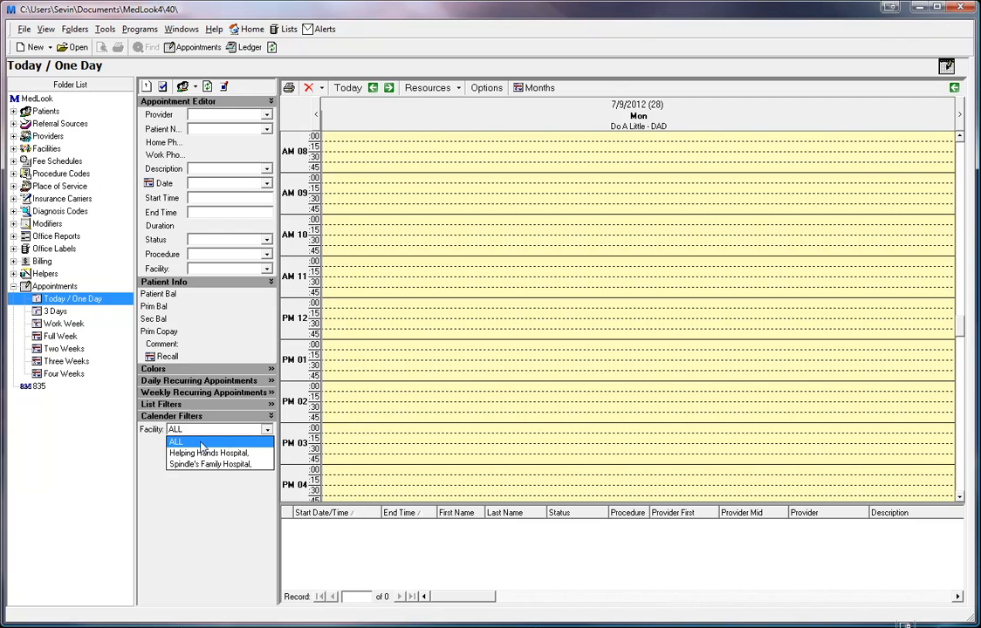
left_click(268, 431)
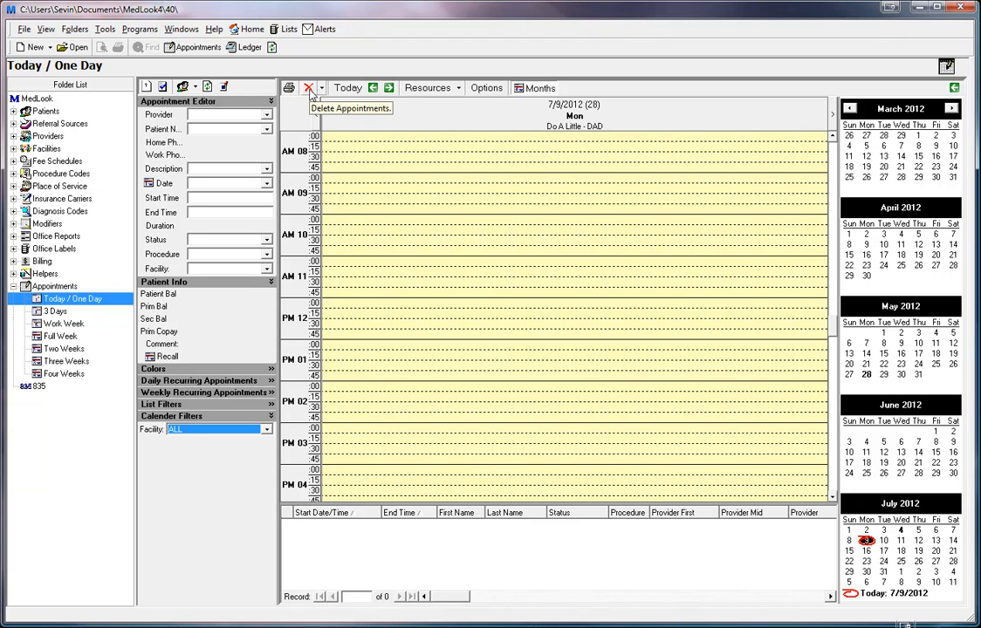
left_click(310, 90)
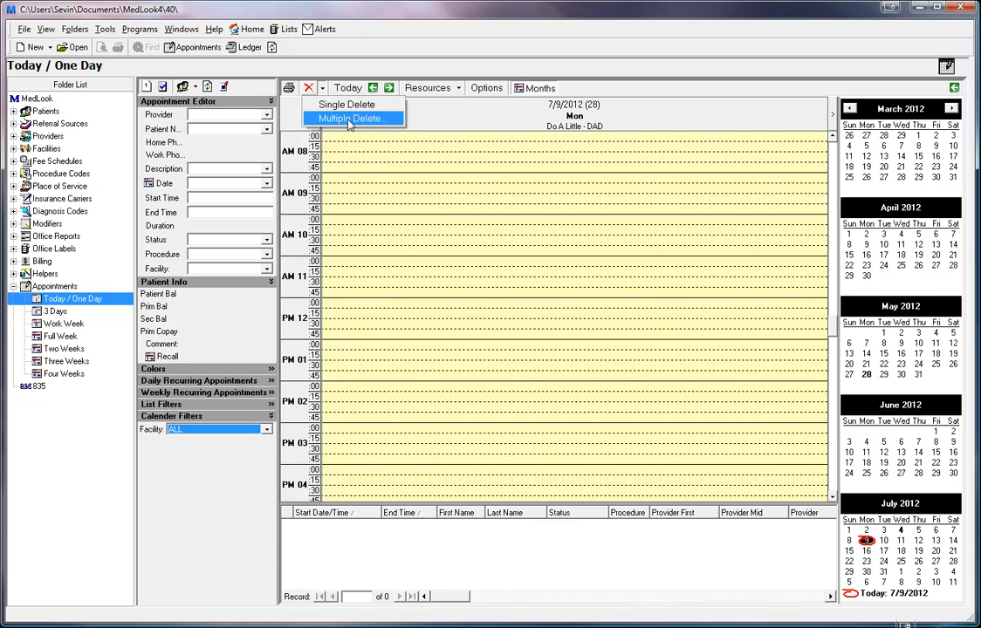
left_click(349, 119)
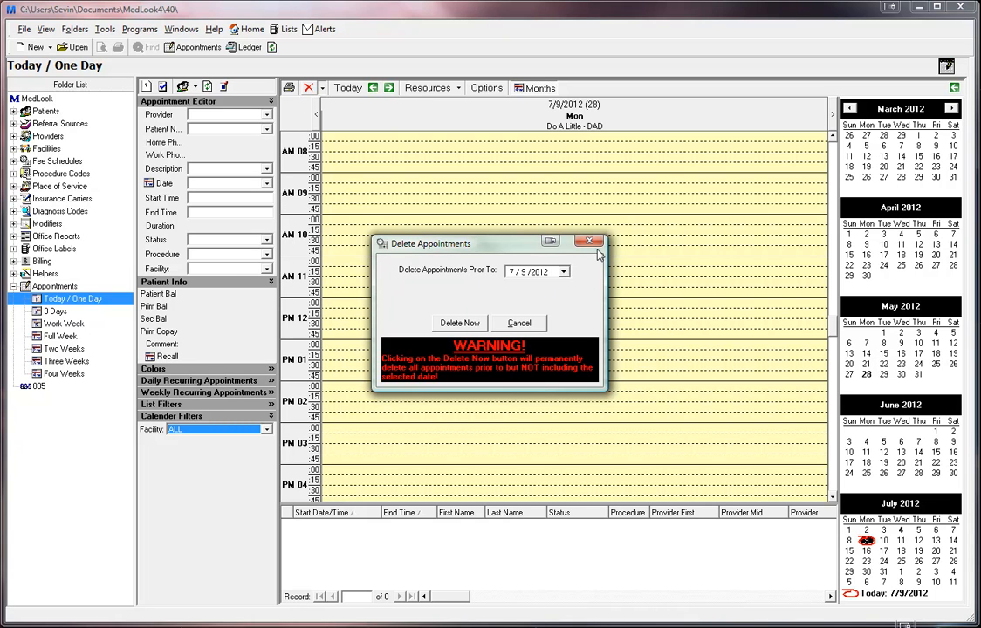
key("Escape")
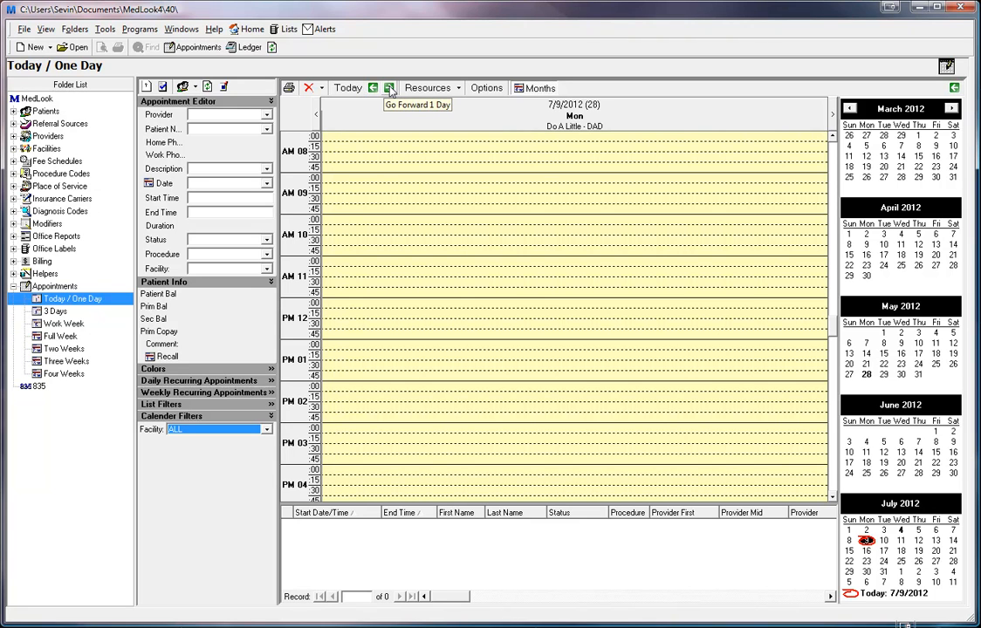
left_click(434, 92)
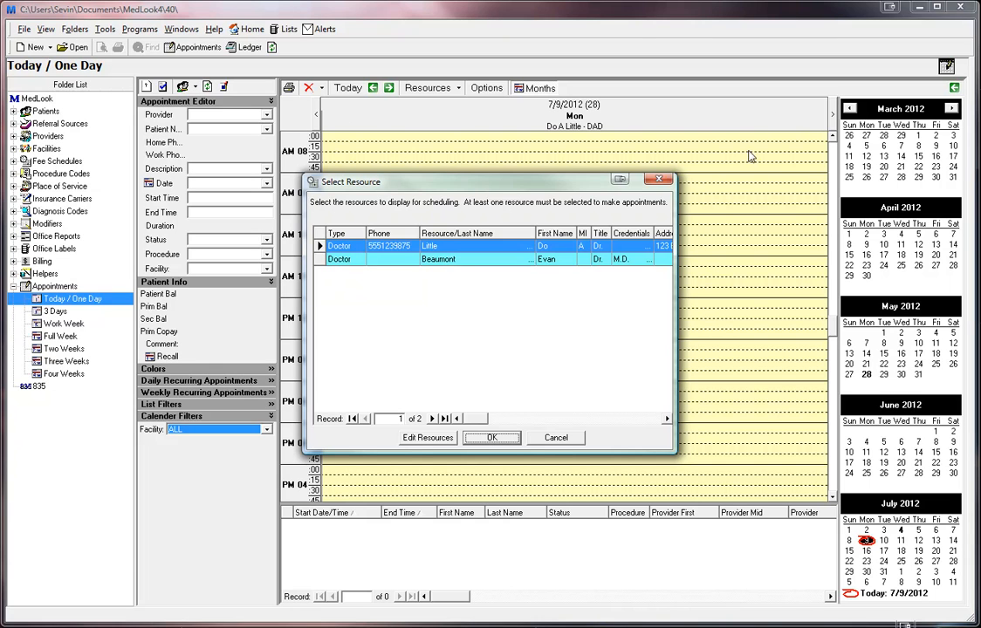
left_click(555, 437)
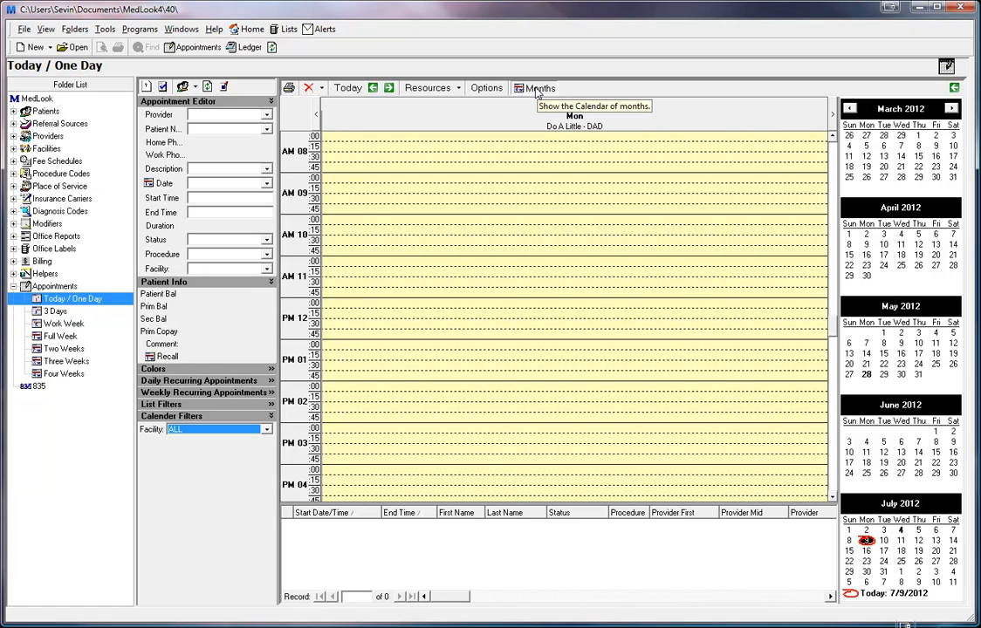
- Toggle the Months calendars off, on, and off again so the day schedule spans full width
left_click(538, 91)
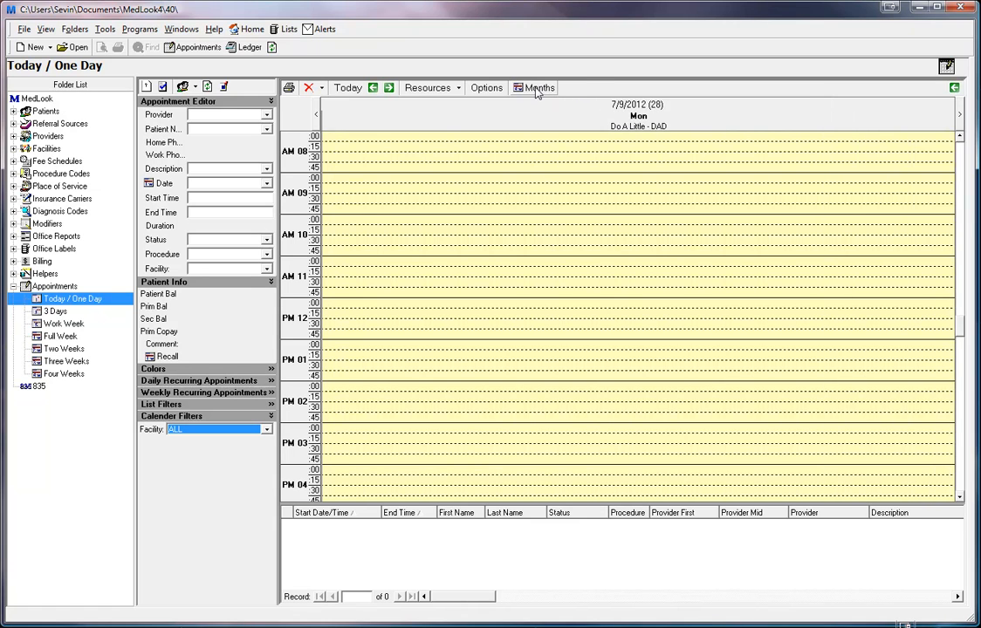
left_click(537, 91)
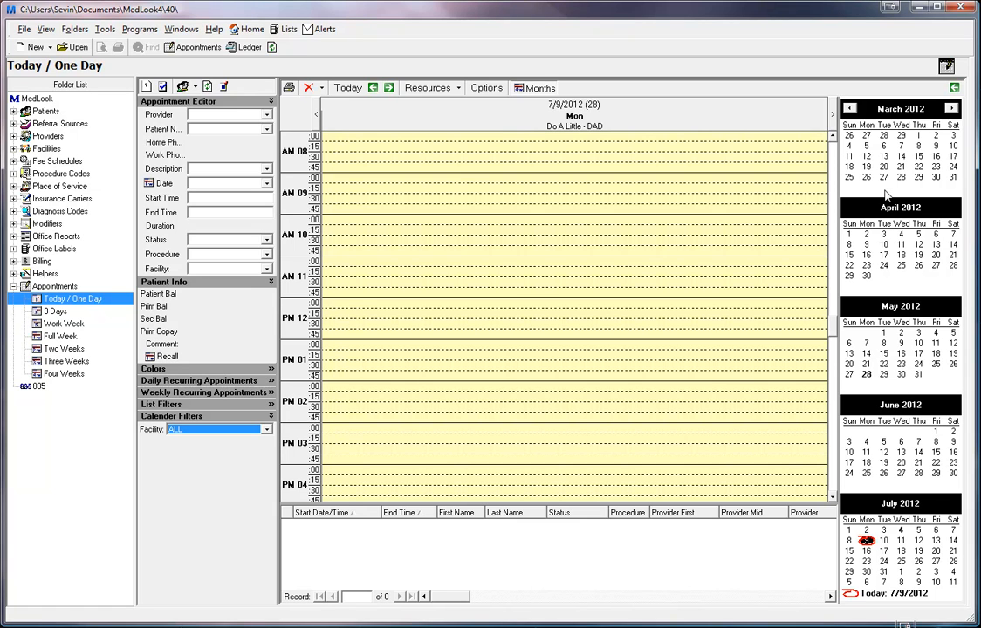
left_click(539, 89)
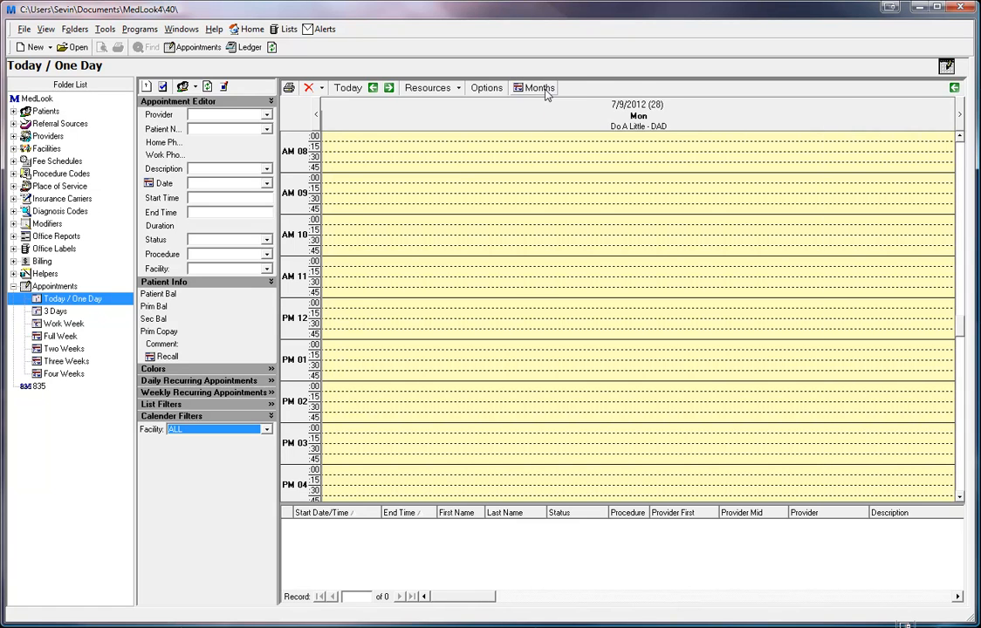
- Bring up Calendar Options on Basic Options and drag it up until OK/Cancel/Apply are visible
left_click(486, 88)
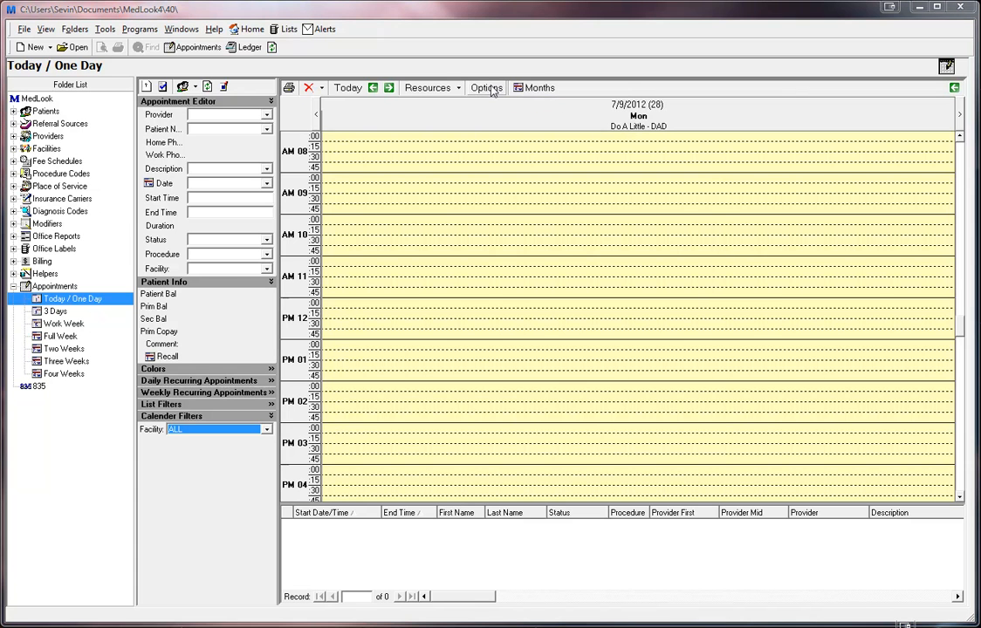
left_click_drag(443, 193, 509, 151)
left_click(418, 177)
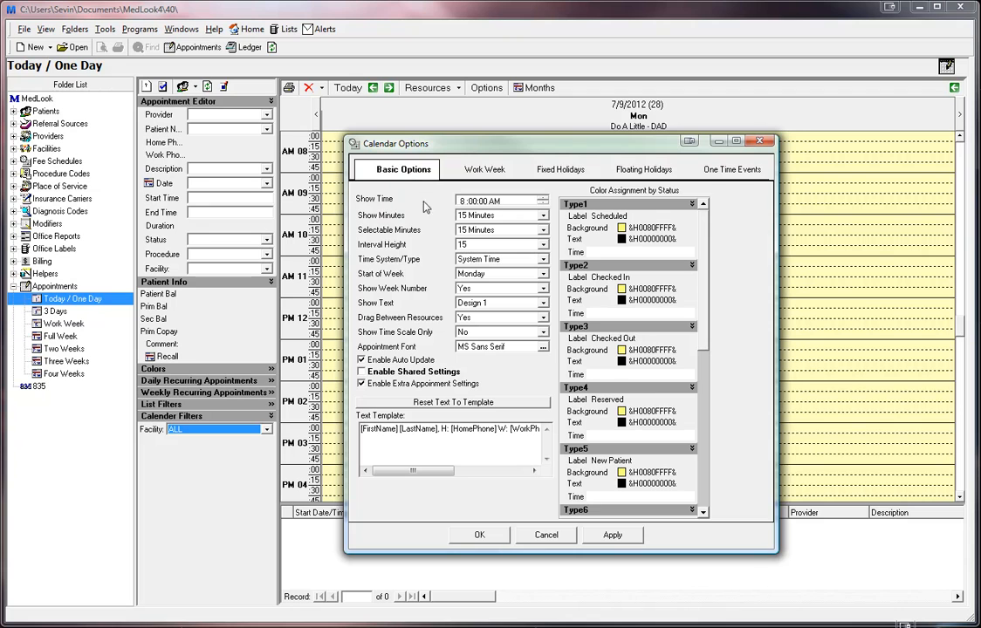
left_click_drag(463, 149, 543, 246)
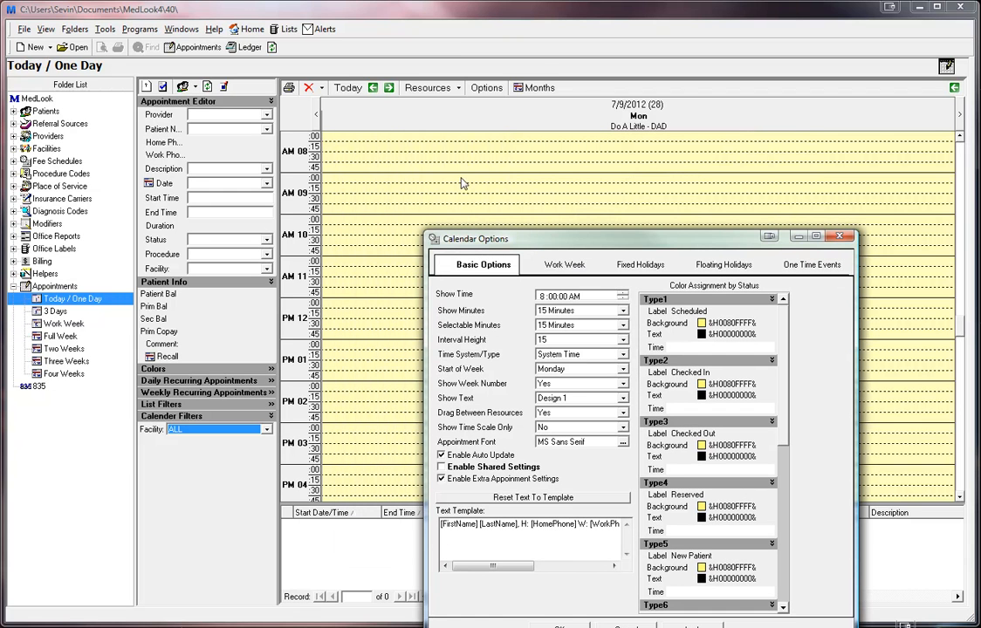
left_click_drag(566, 243, 627, 143)
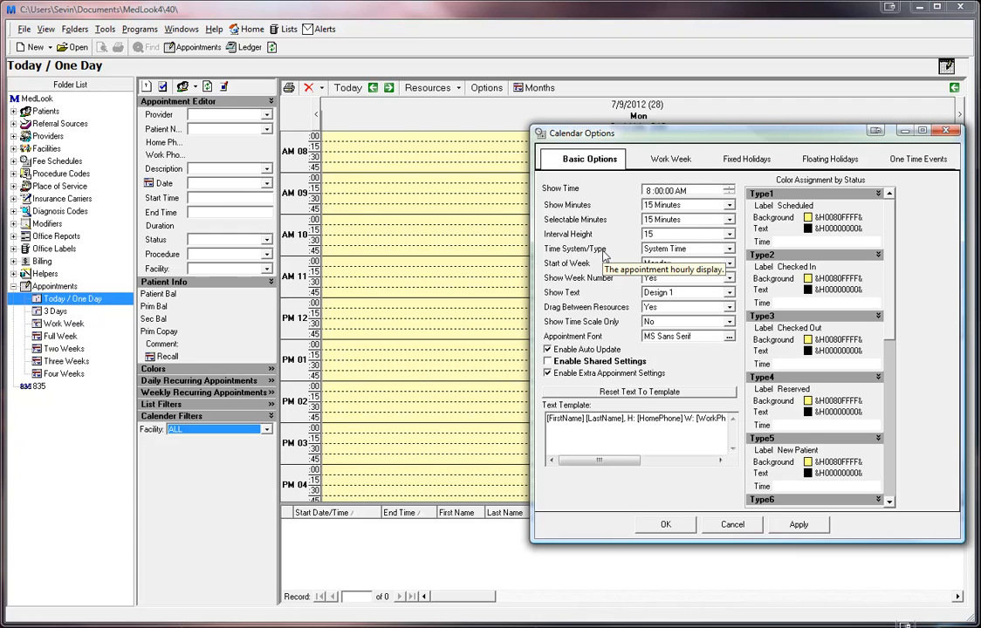
left_click(731, 252)
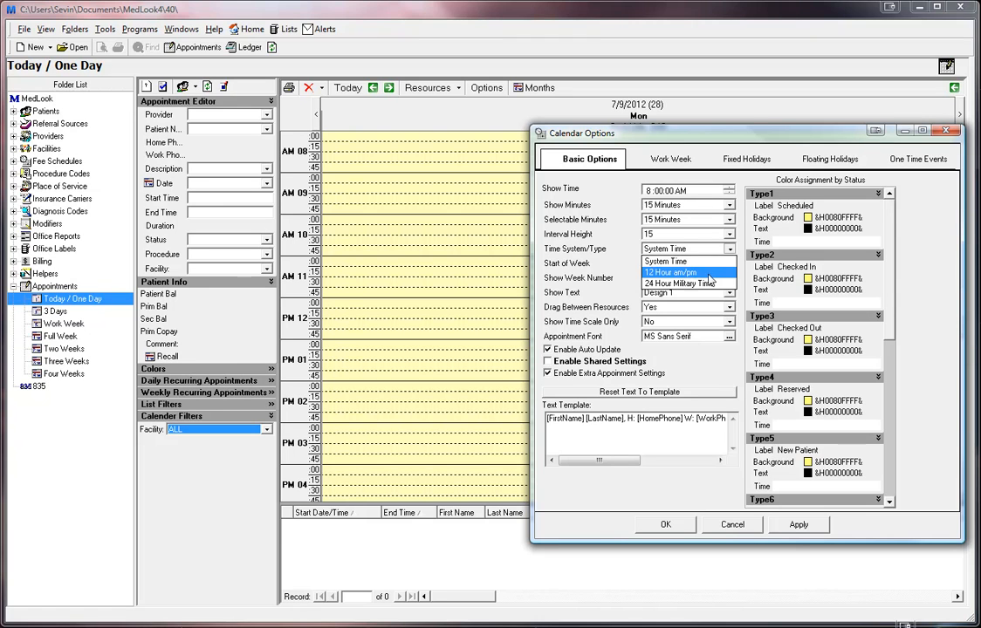
left_click(726, 252)
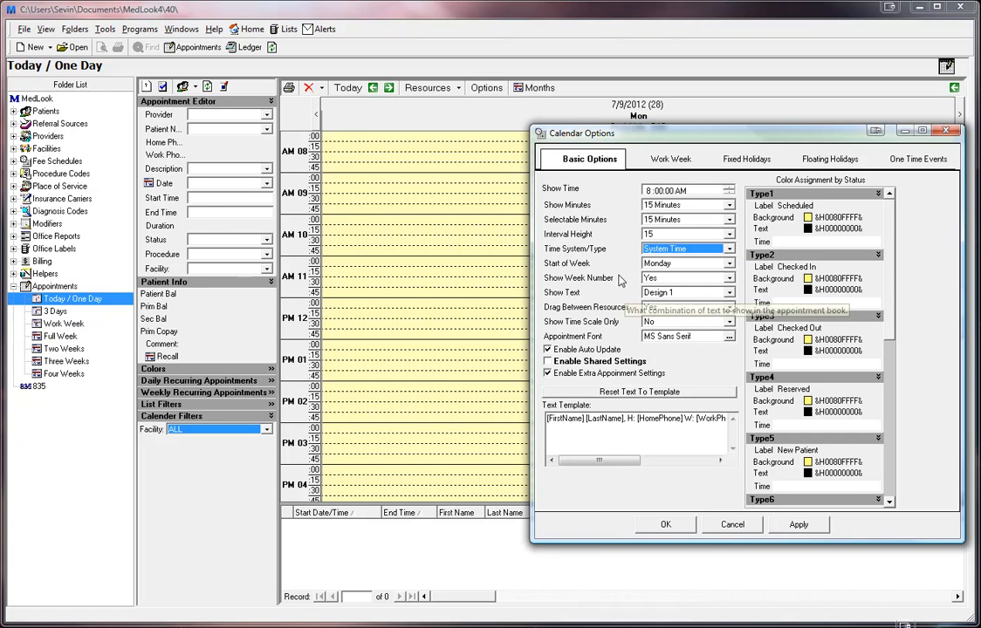
left_click(730, 265)
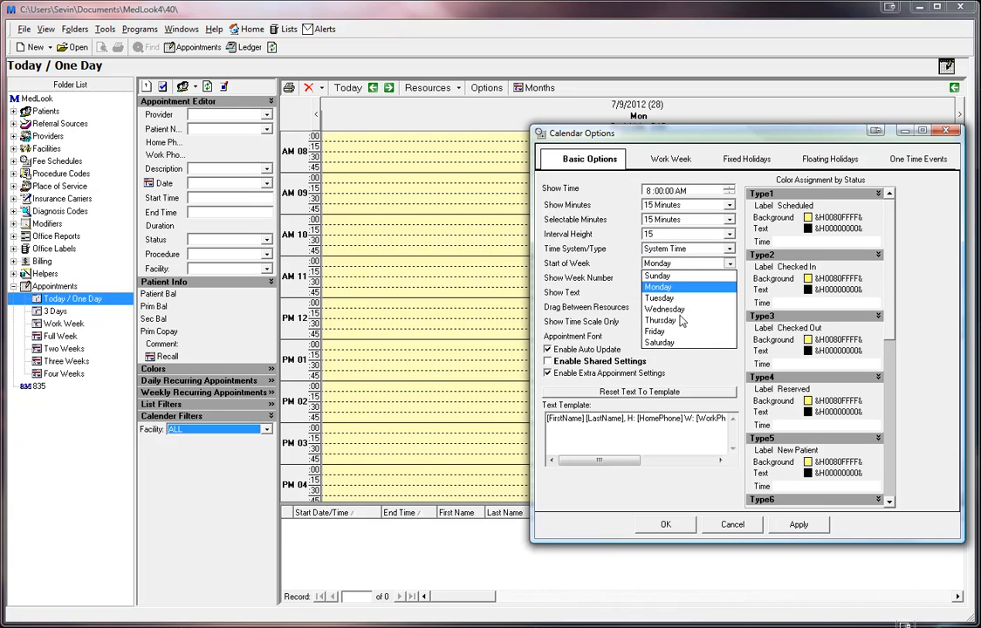
left_click(668, 288)
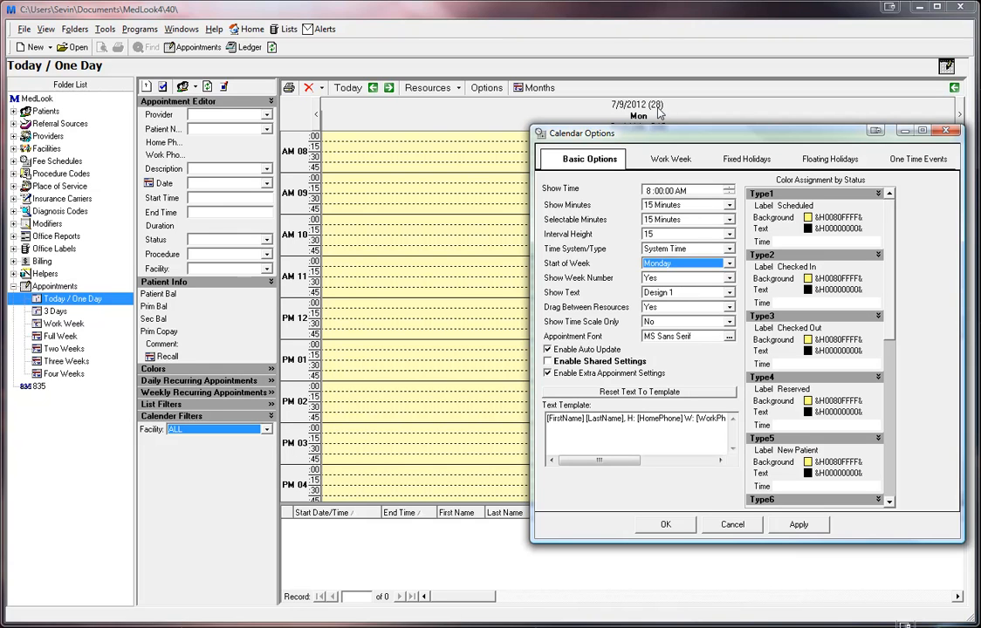
left_click(729, 292)
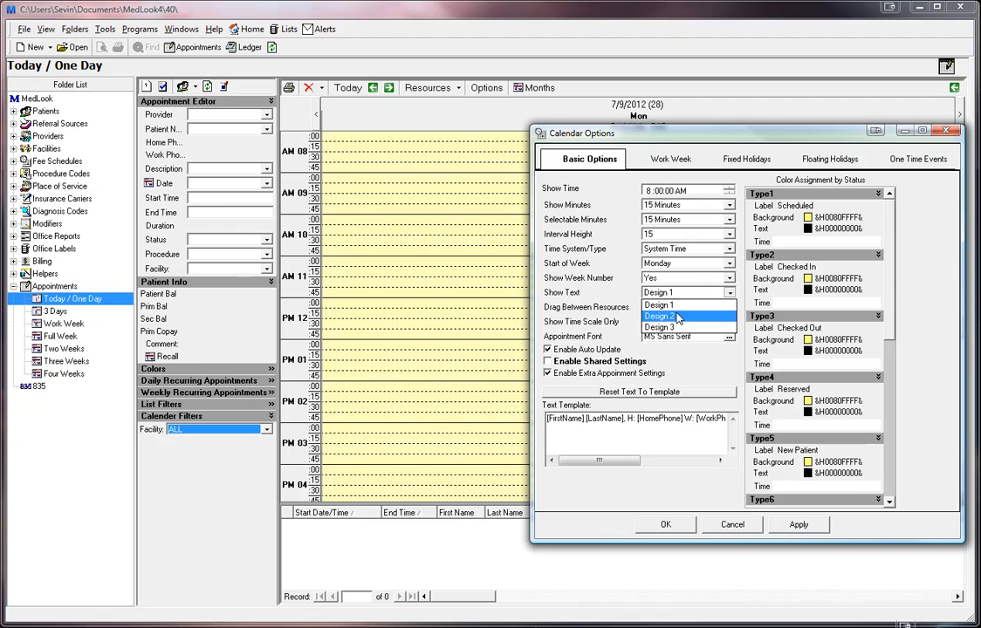
left_click(730, 293)
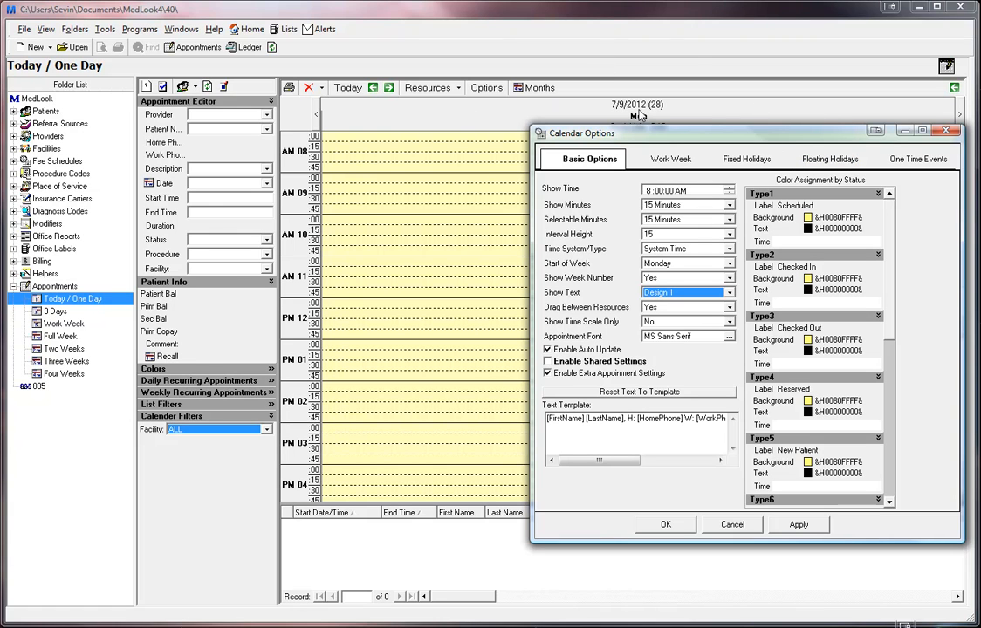
left_click(730, 323)
left_click(730, 323)
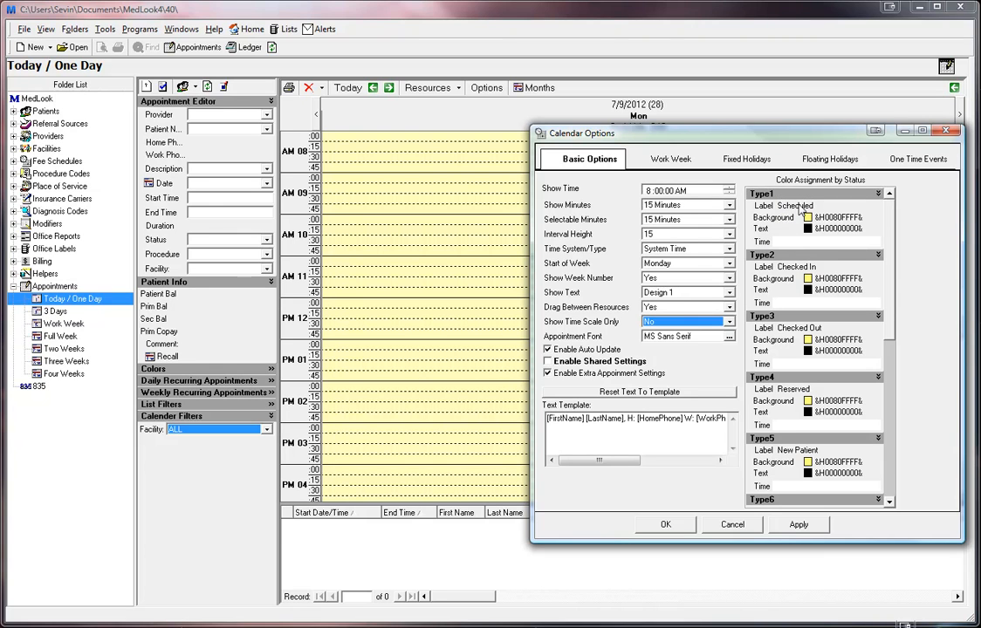
left_click(767, 206)
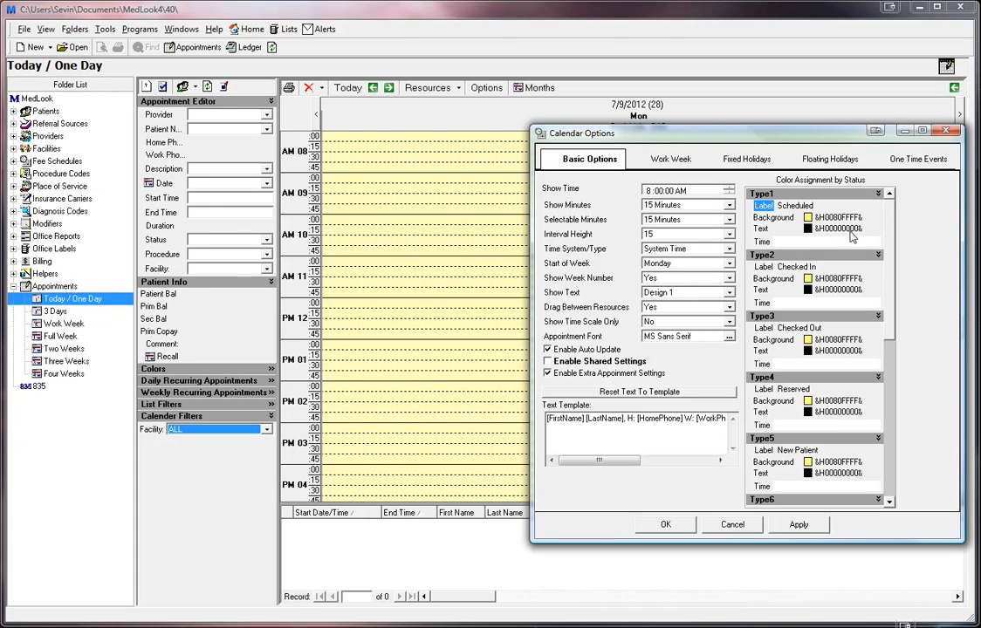
- Give Scheduled appointments a 00:30 time and a green background colour
left_click(804, 244)
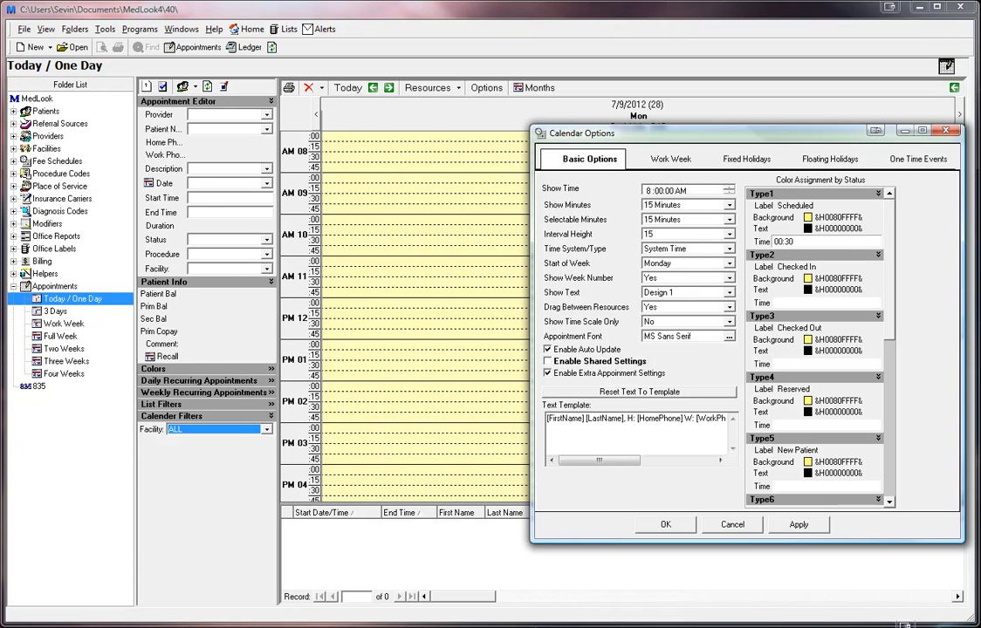
left_click(859, 219)
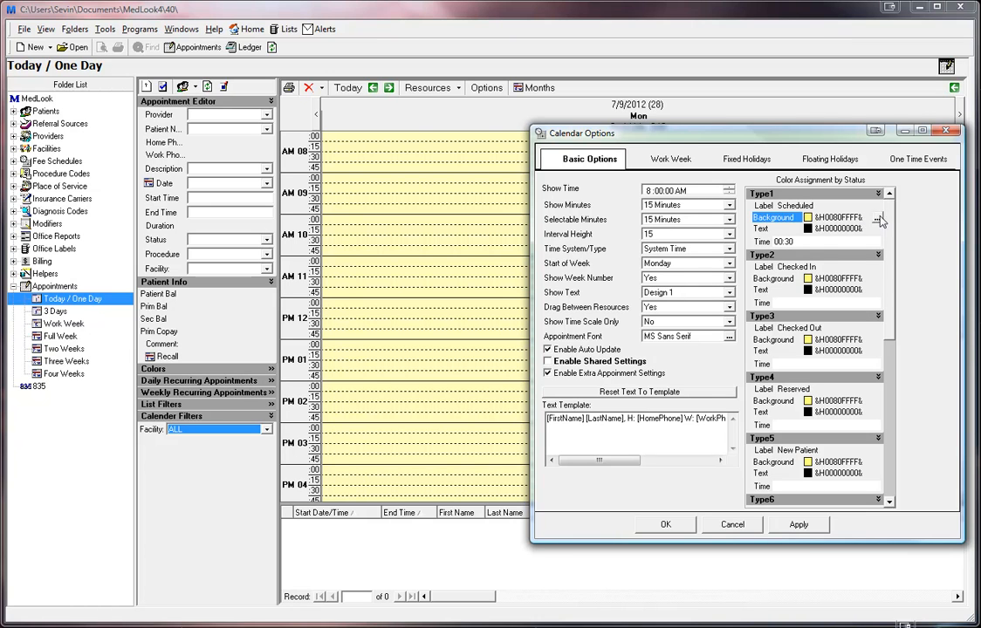
left_click(878, 218)
left_click(598, 179)
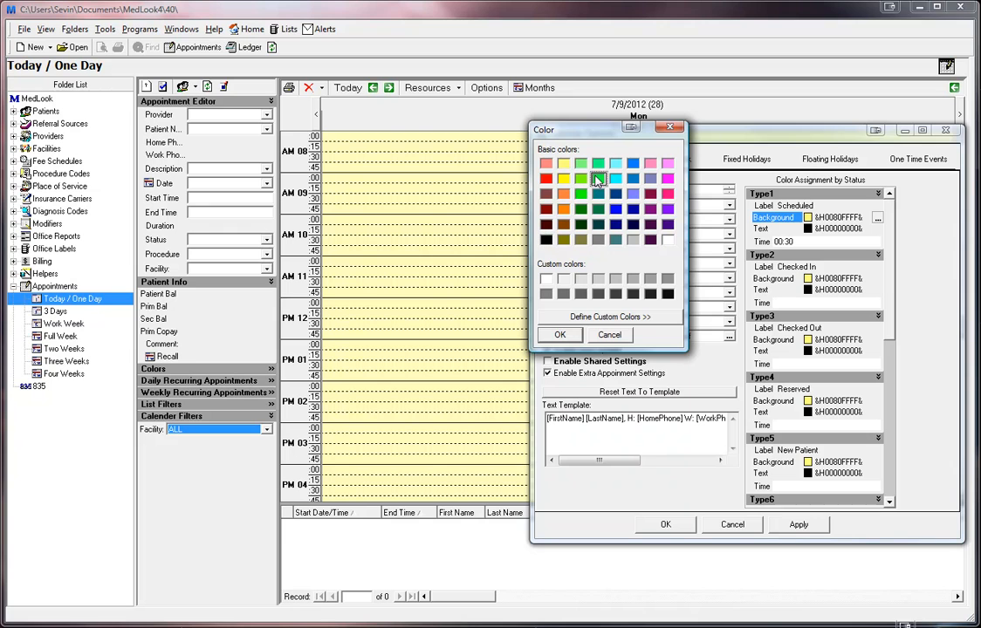
left_click(561, 336)
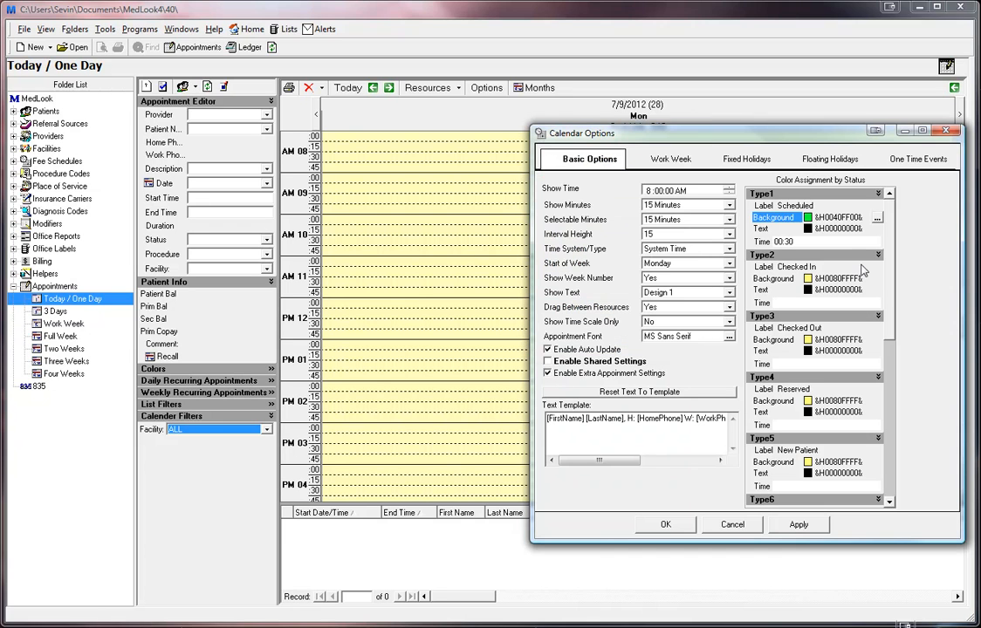
- Make Scheduled text purple, set the Walk-in time to 00:15, and apply the changes
left_click(877, 229)
left_click(877, 229)
left_click(667, 225)
left_click(563, 336)
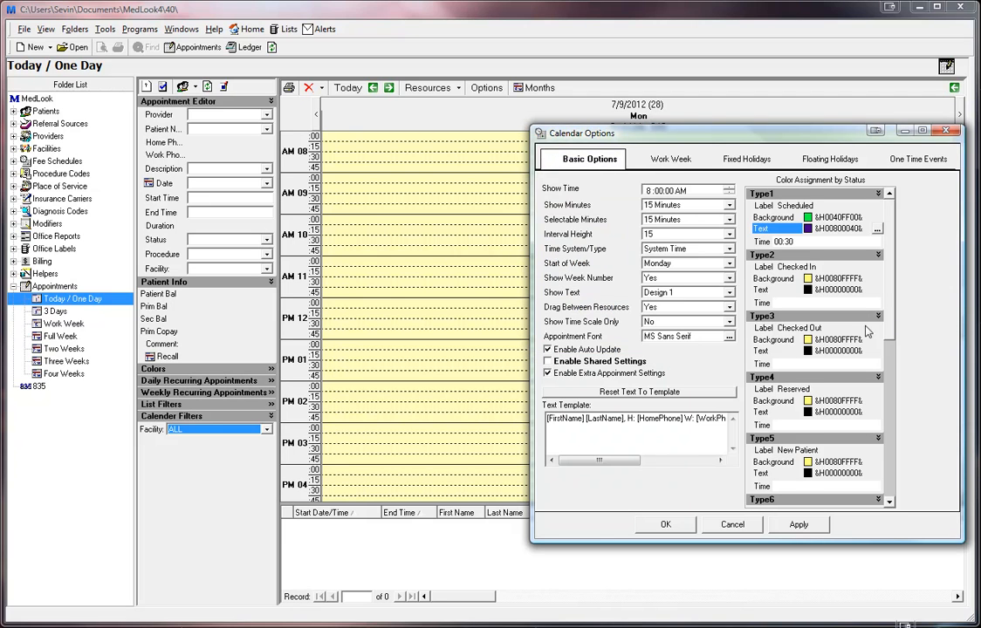
left_click_drag(892, 328, 896, 377)
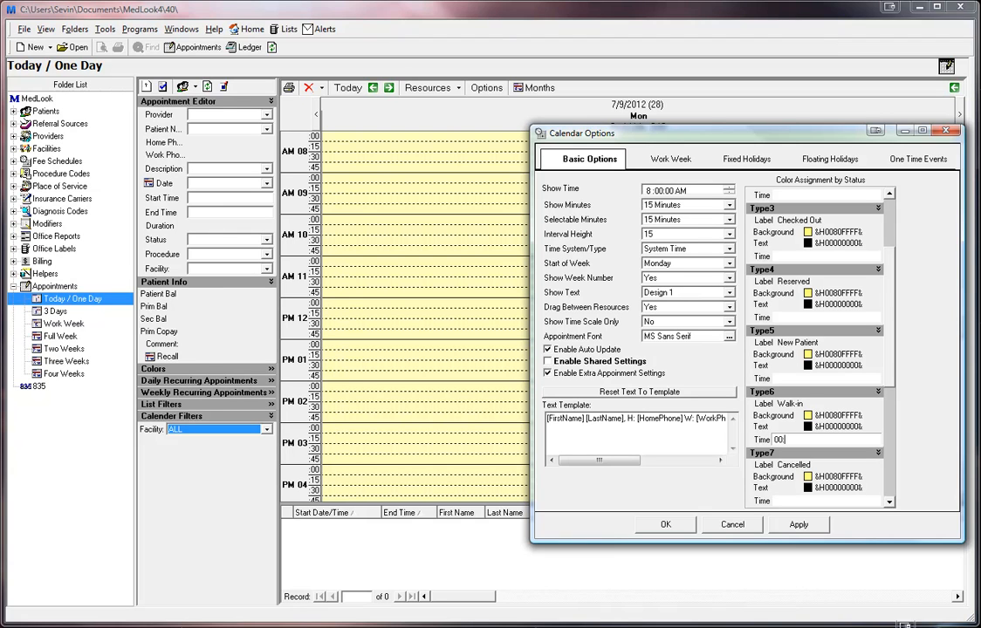
type("15")
left_click(800, 527)
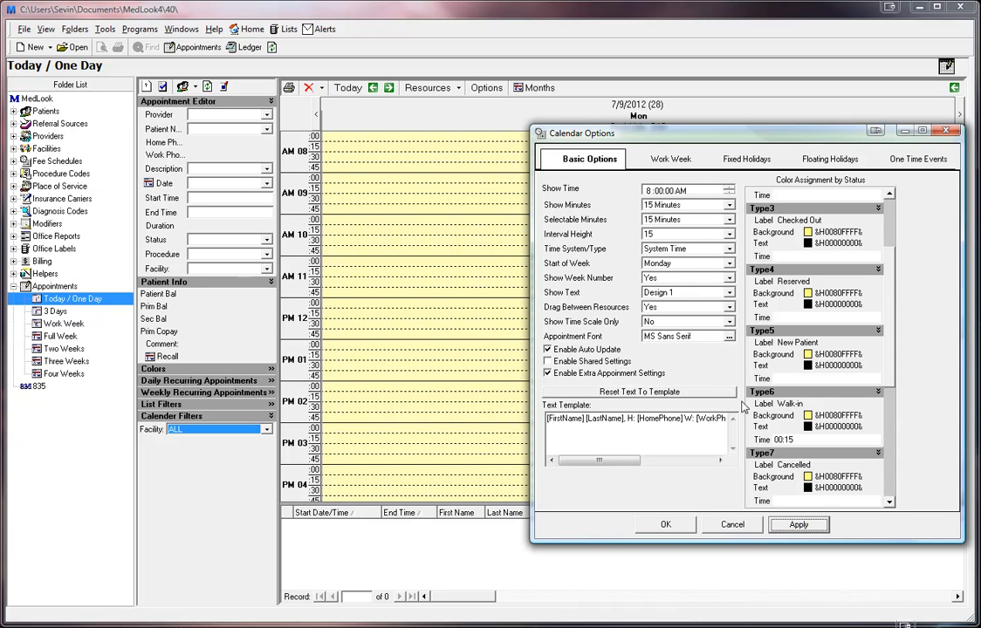
- Review Work Week hours (8:00 AM–5:00 PM), Fixed and Floating Holidays, ending on empty One Time Events
left_click(671, 161)
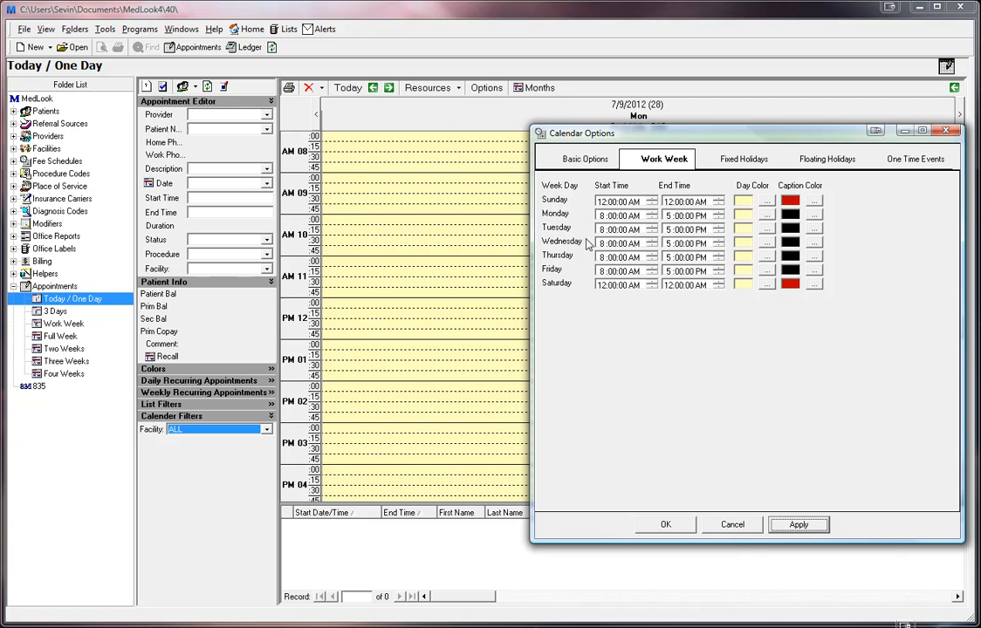
left_click(738, 159)
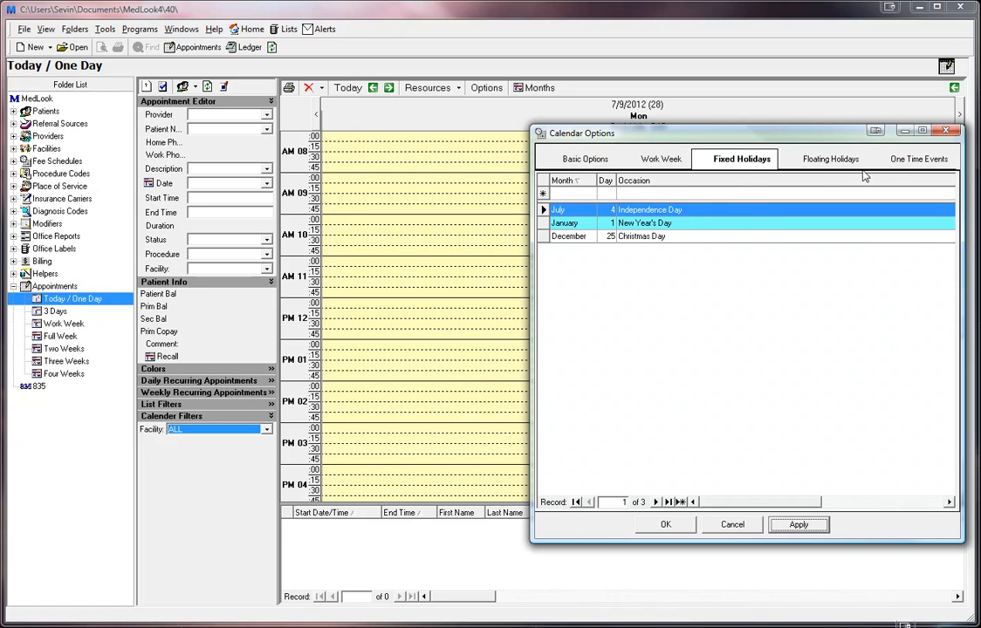
left_click(827, 159)
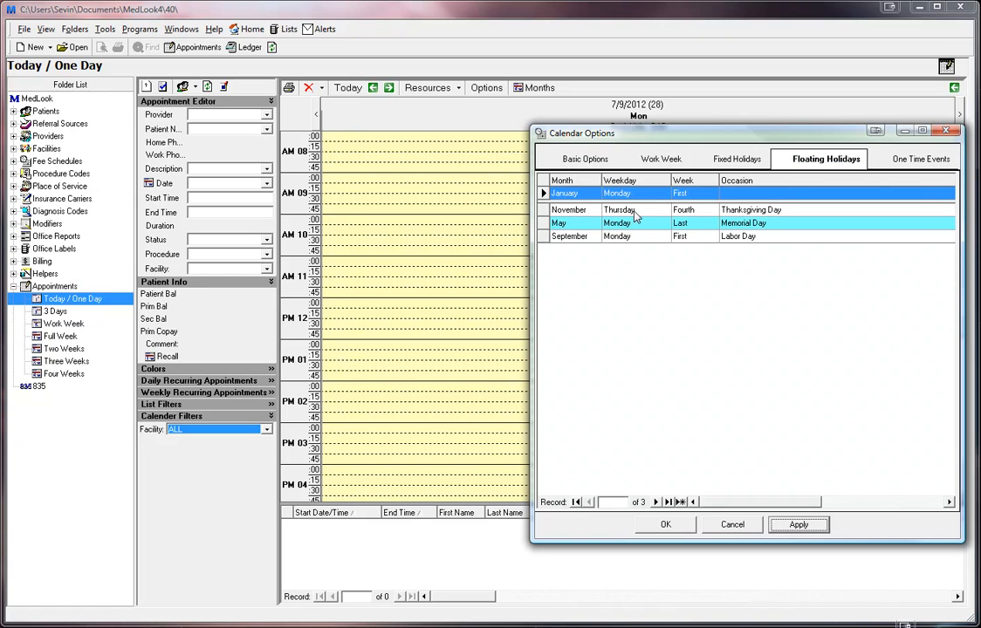
left_click(907, 160)
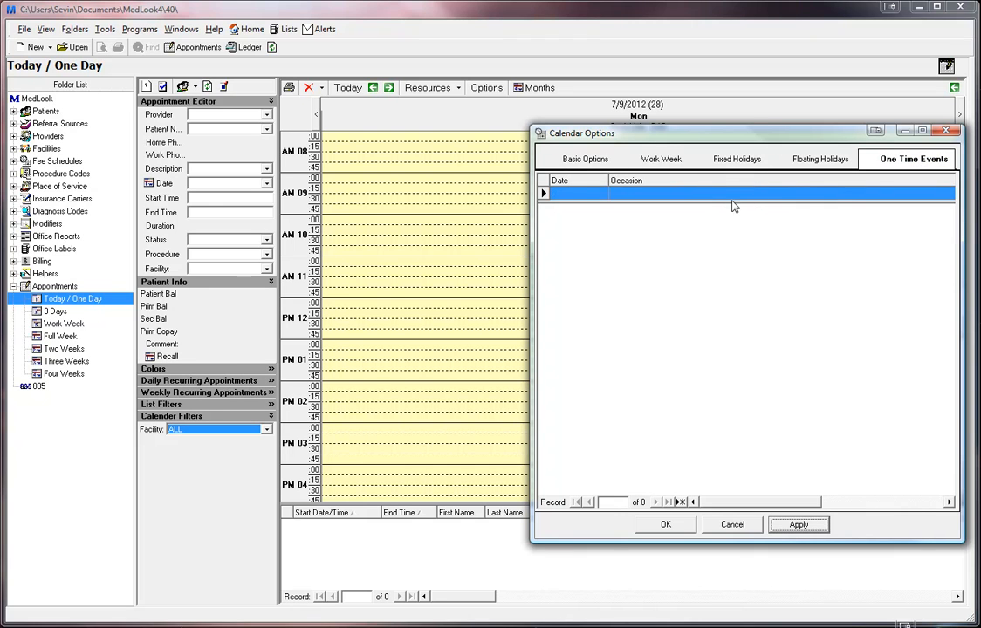
- Close Calendar Options, select the 9:00–9:45 AM slot and confirm it as the default appointment time
left_click(943, 130)
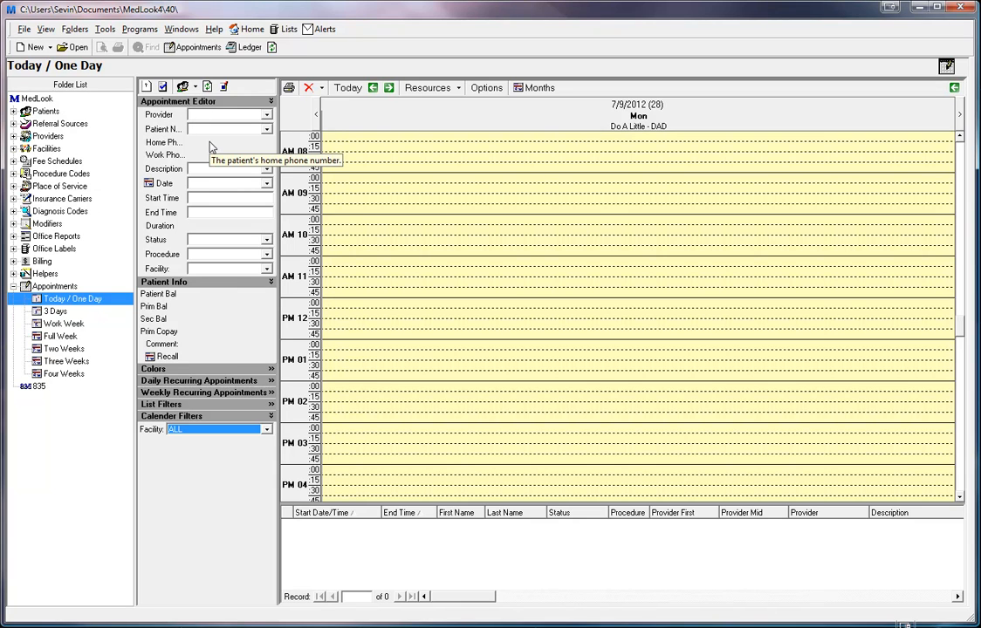
right_click(463, 178)
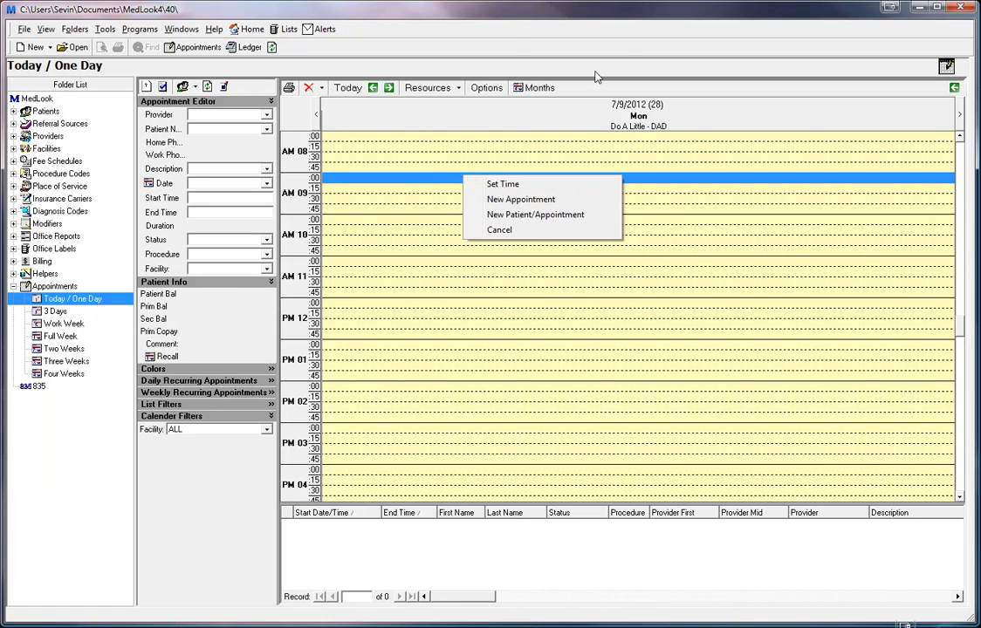
left_click(478, 35)
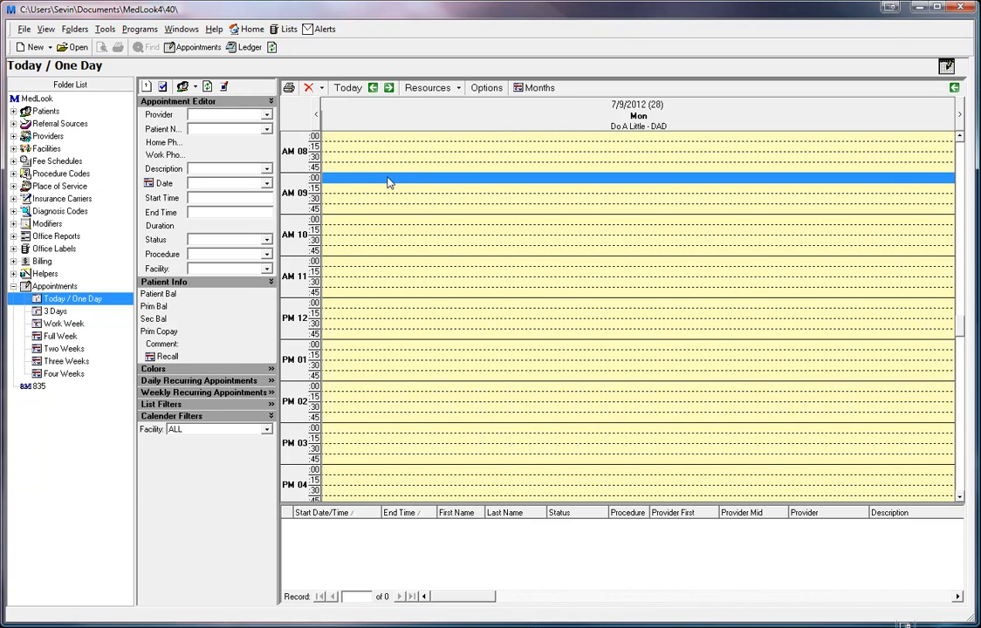
left_click_drag(378, 184, 369, 206)
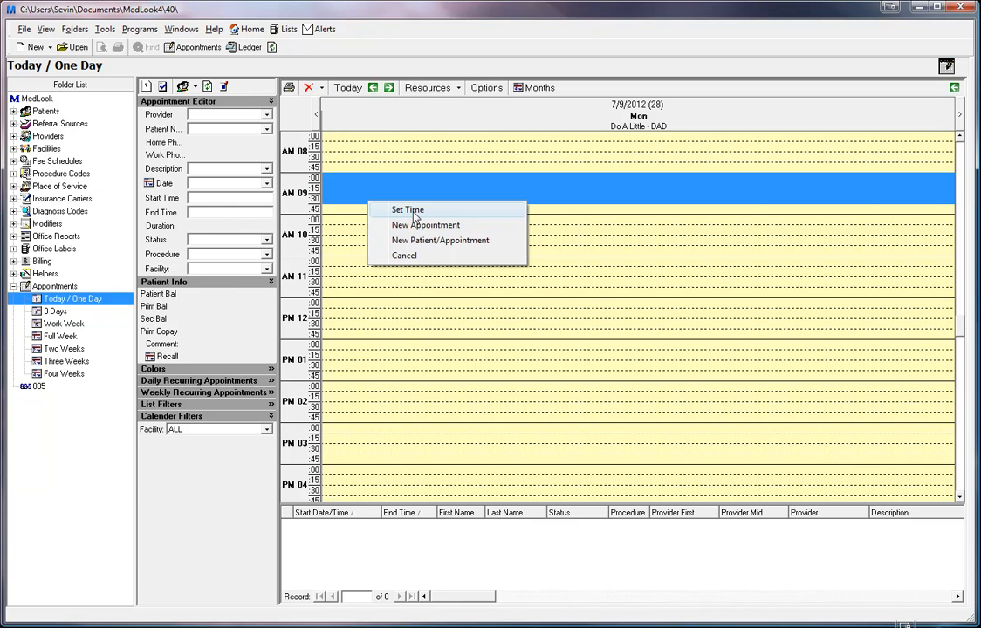
left_click(413, 212)
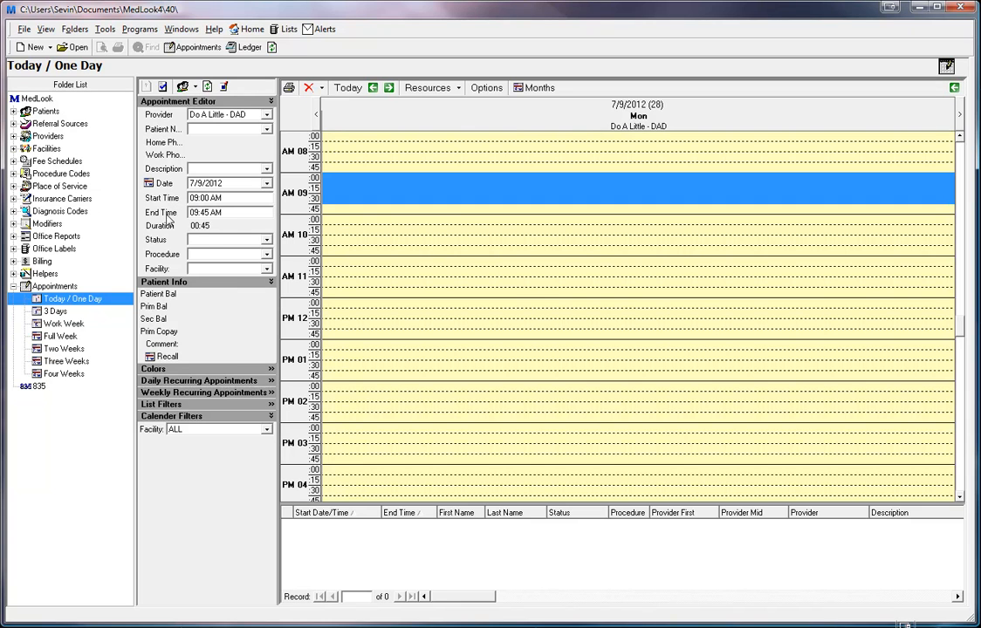
left_click(224, 88)
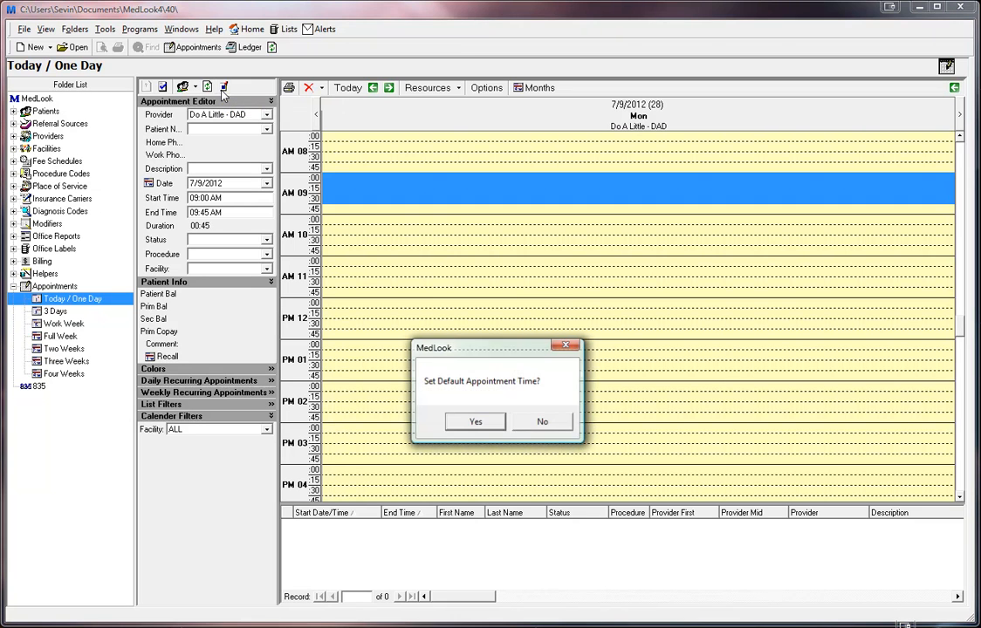
left_click(476, 423)
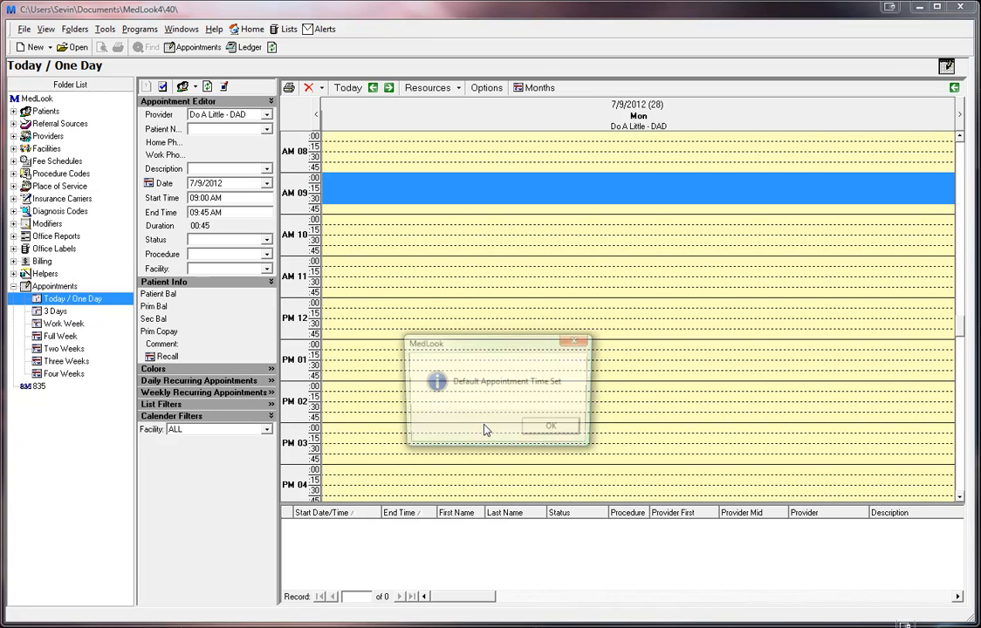
left_click(559, 432)
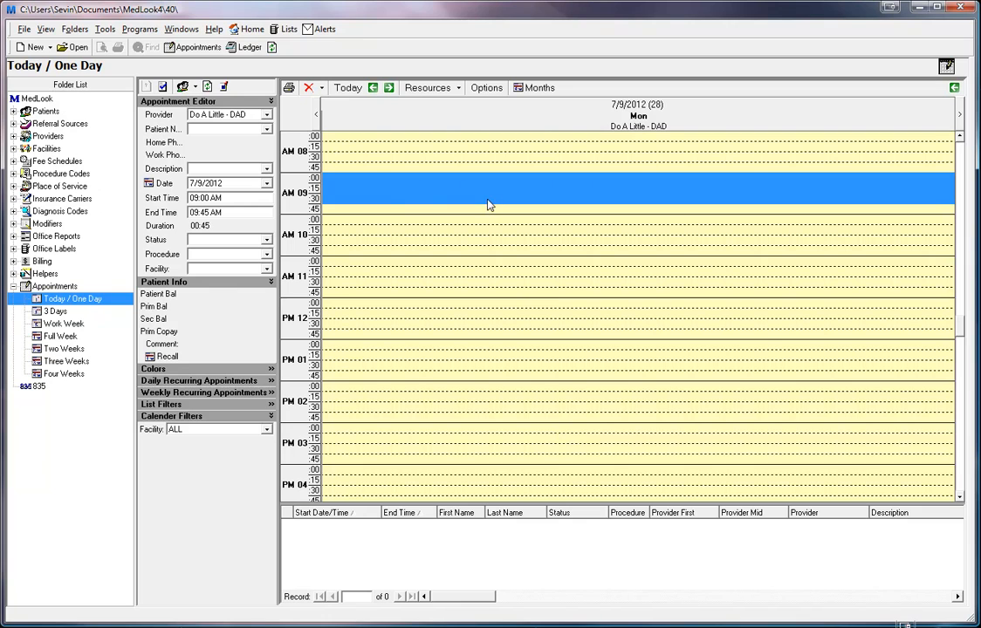
- Start a new 9:00 AM appointment and accept the chosen existing patient
right_click(367, 184)
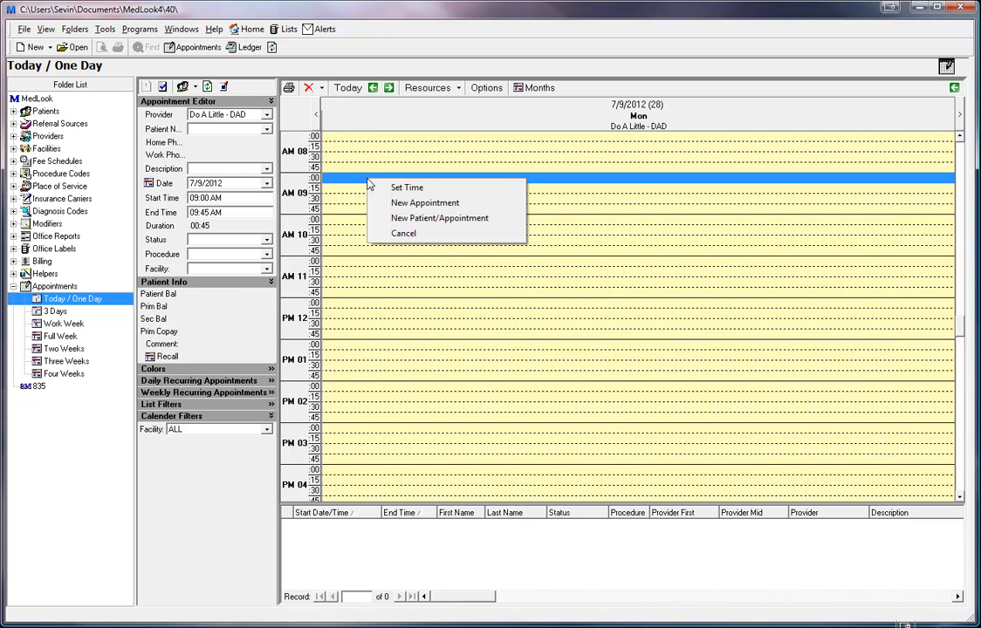
left_click(434, 208)
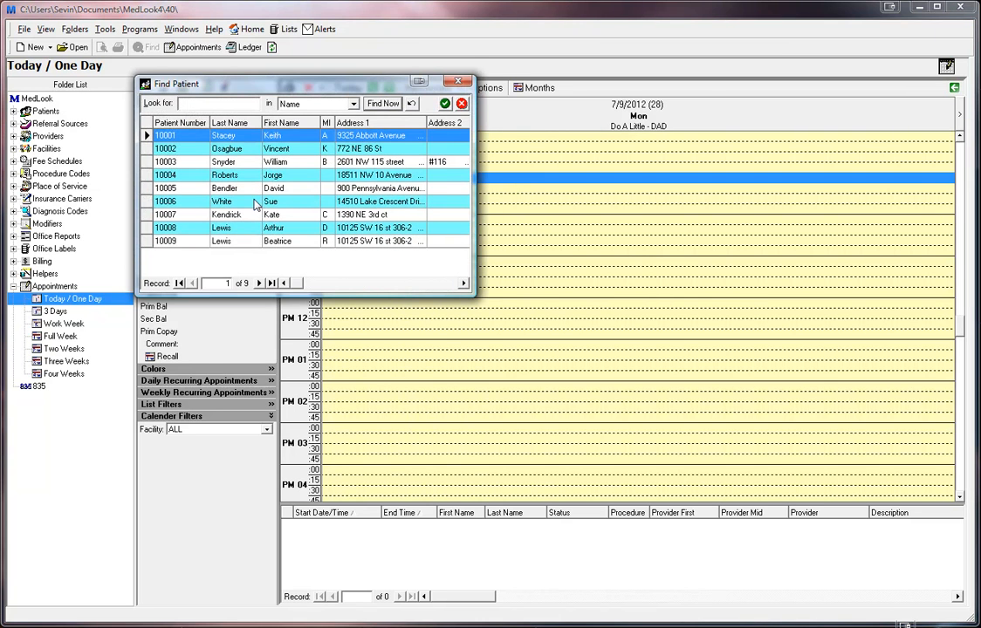
left_click(275, 228)
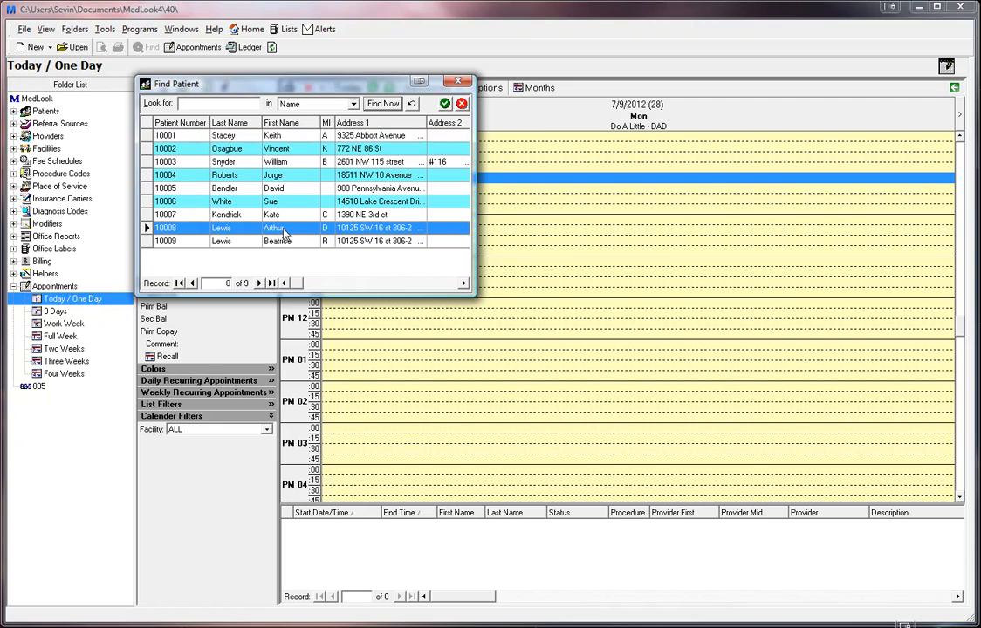
left_click(445, 103)
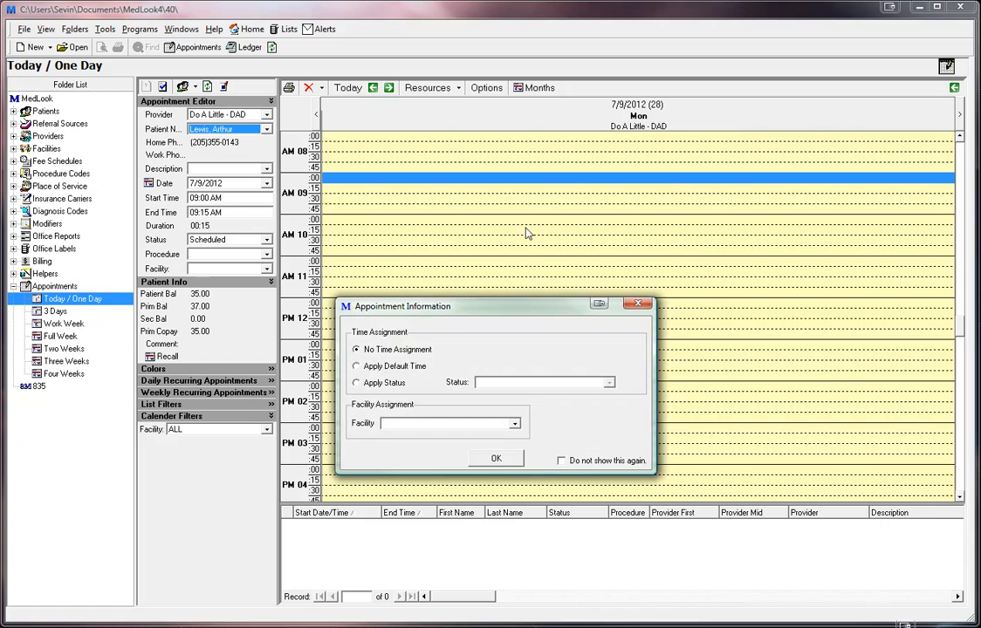
left_click_drag(453, 315, 499, 251)
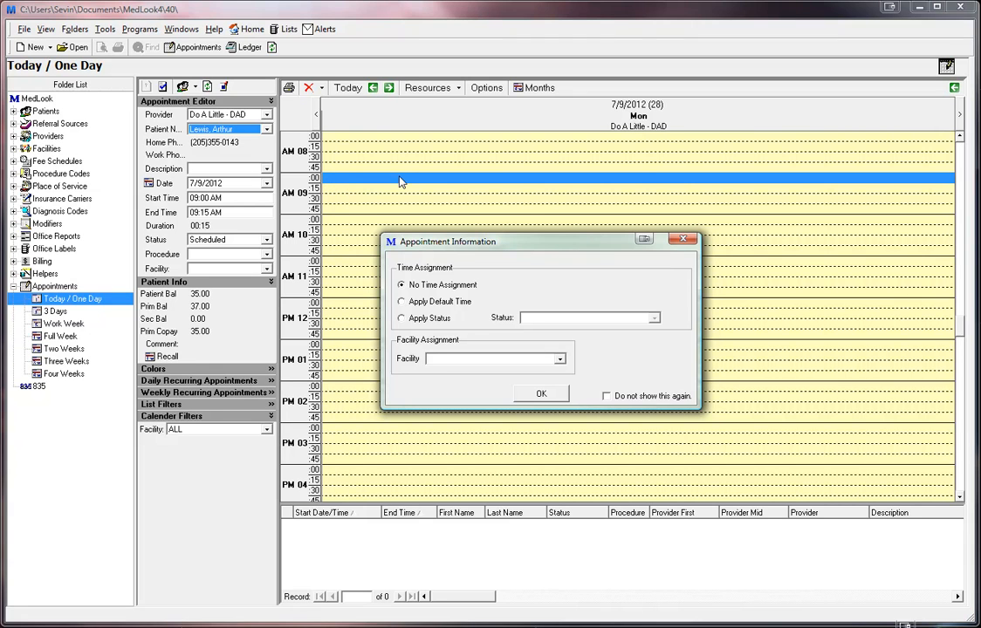
- Apply status Scheduled and facility Helping Hands Hospital, then confirm the booking
left_click(438, 304)
left_click(418, 320)
left_click(656, 320)
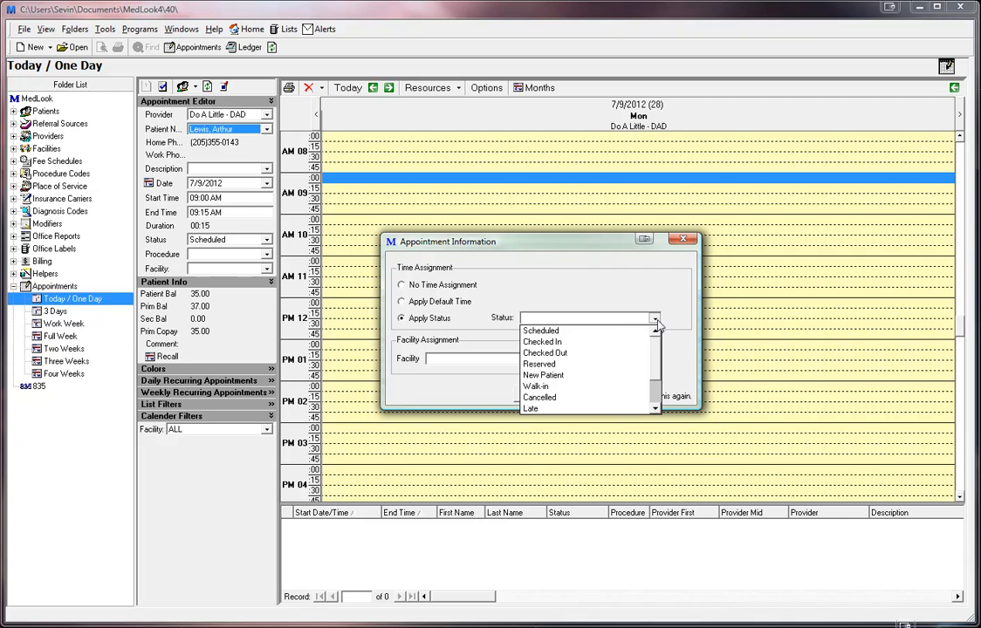
left_click(540, 332)
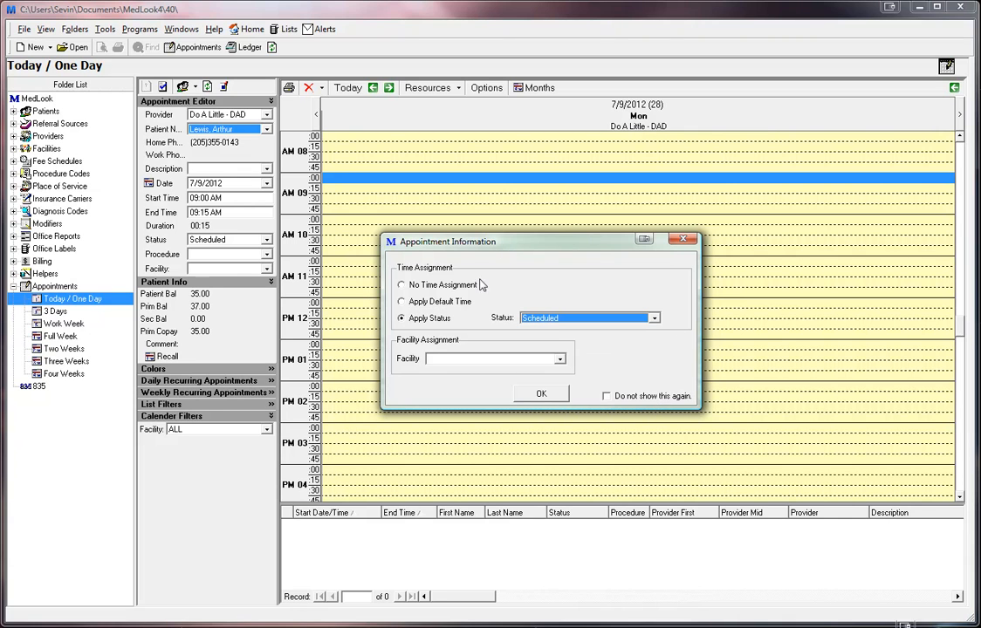
left_click(561, 362)
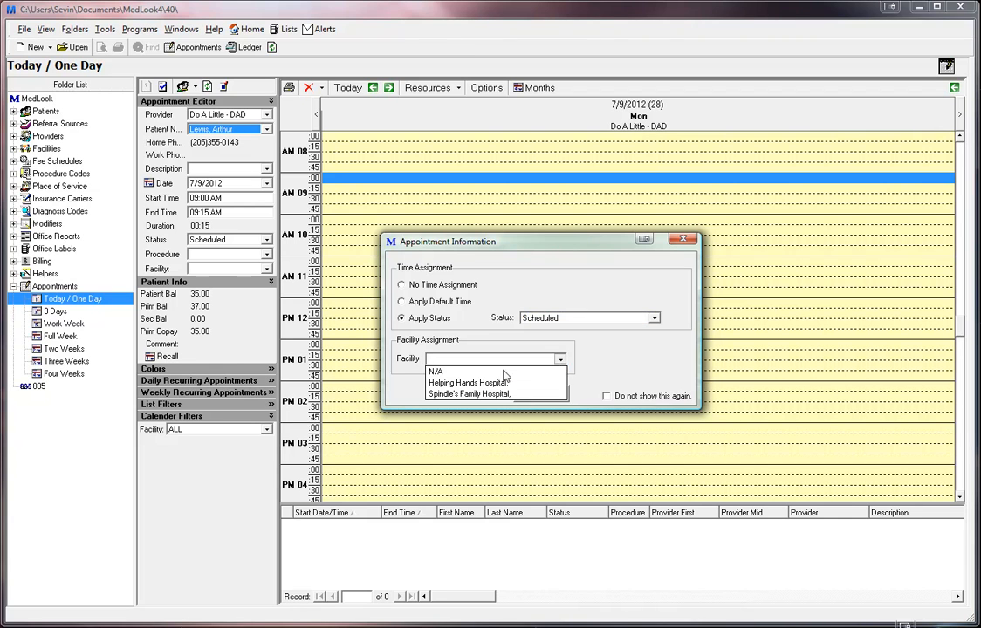
left_click(453, 384)
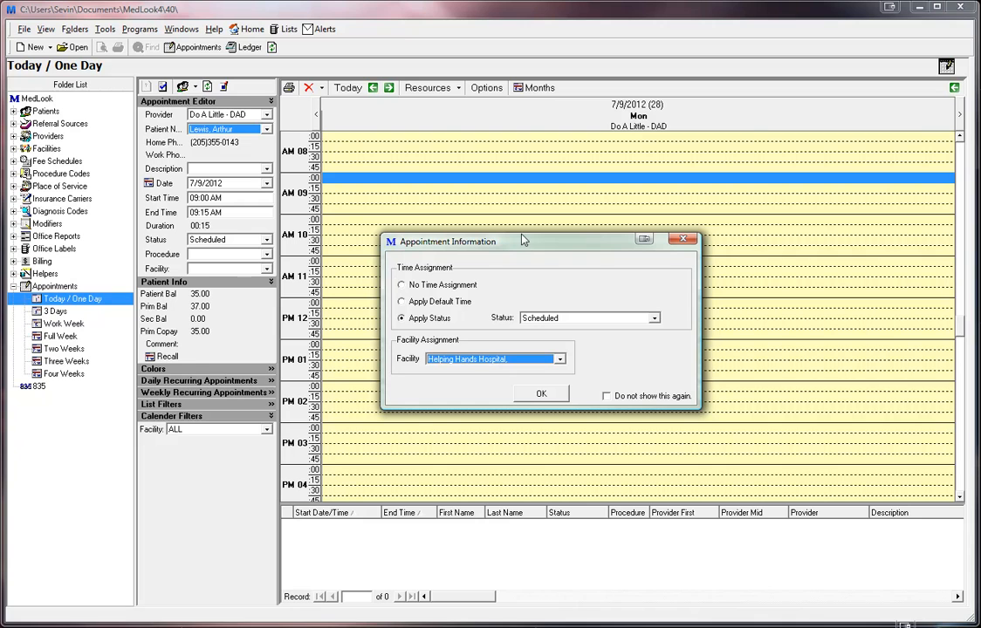
left_click(541, 395)
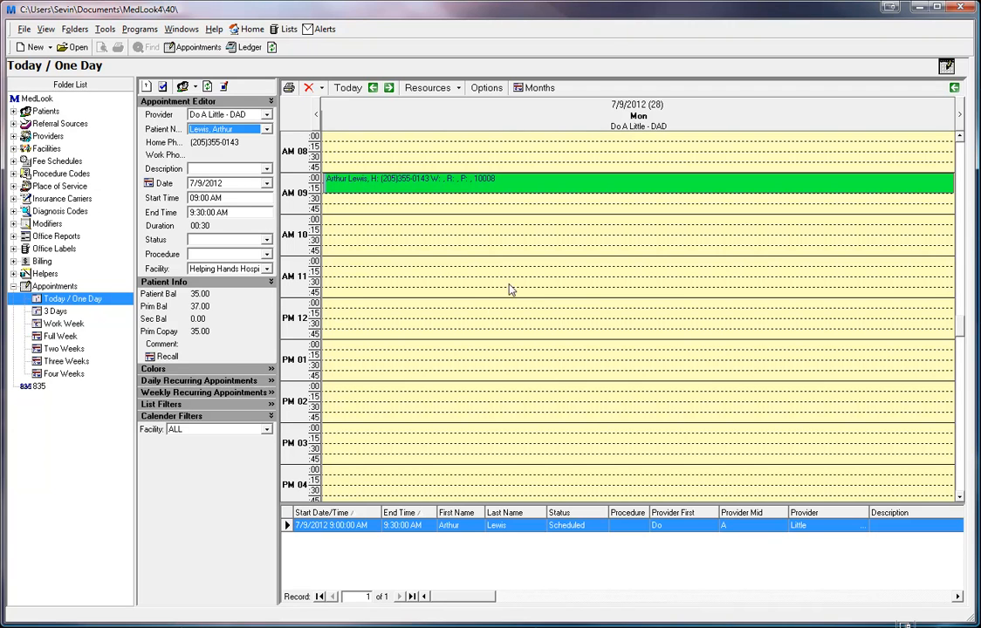
- From the 10:00 slot, register a new patient with their full name and date of birth
right_click(397, 226)
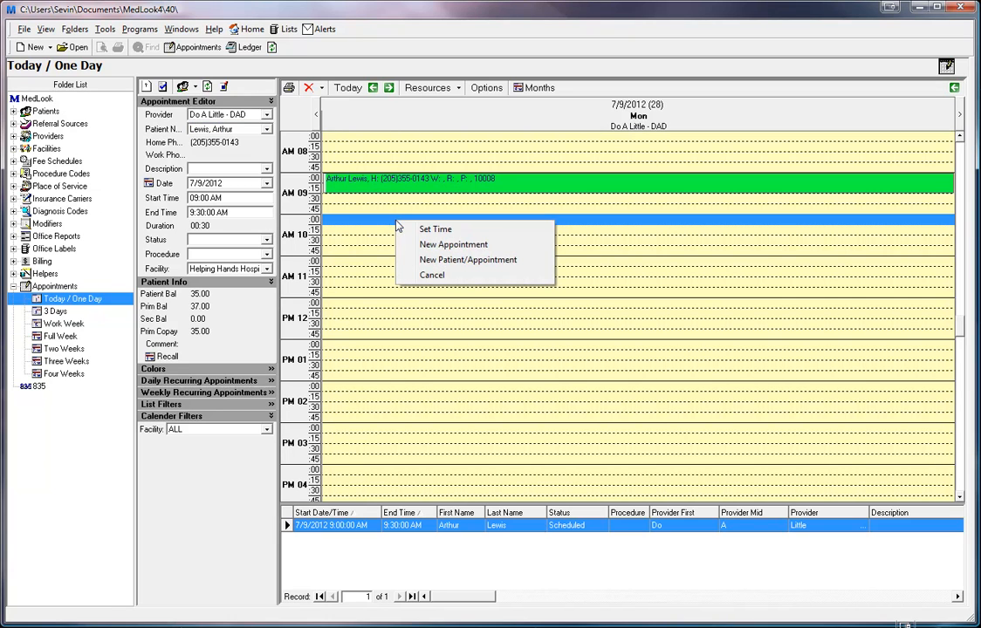
left_click(459, 260)
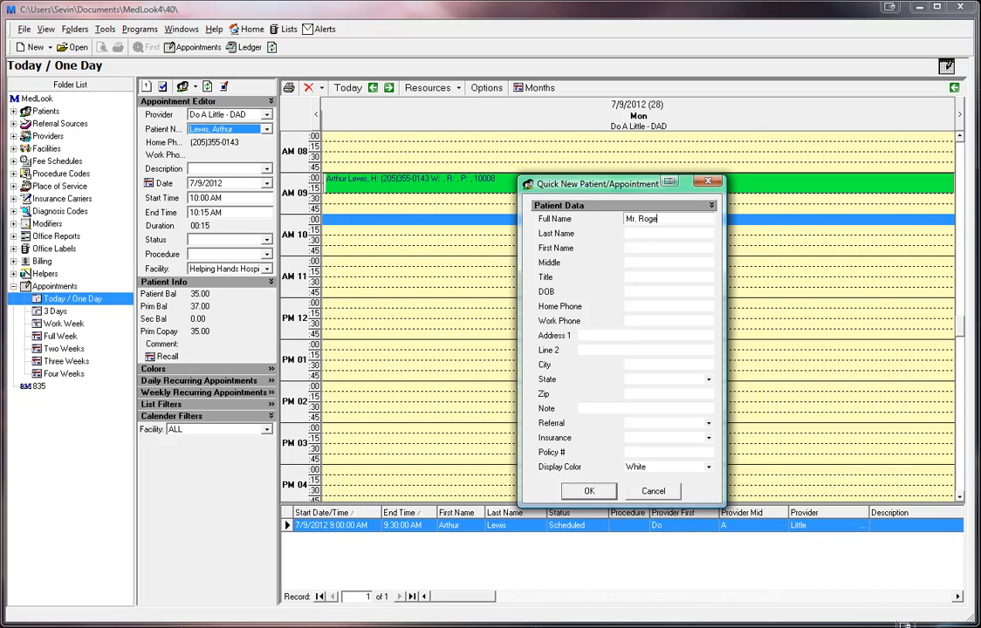
key("Left")
key("Left")
key("Left")
key("Left")
key("Left")
key("BackSpace")
key("Tab")
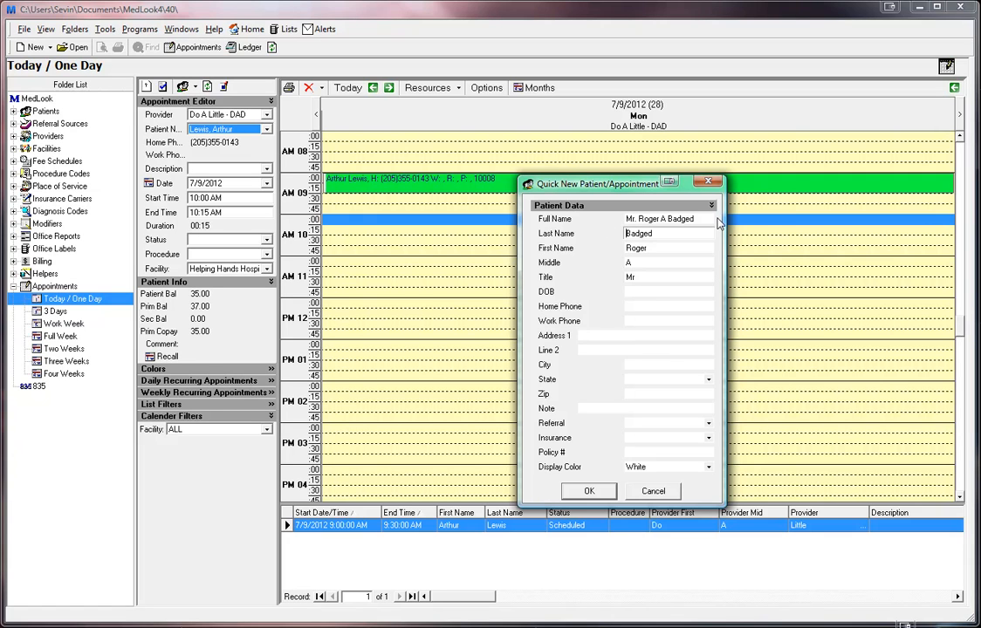
left_click(638, 293)
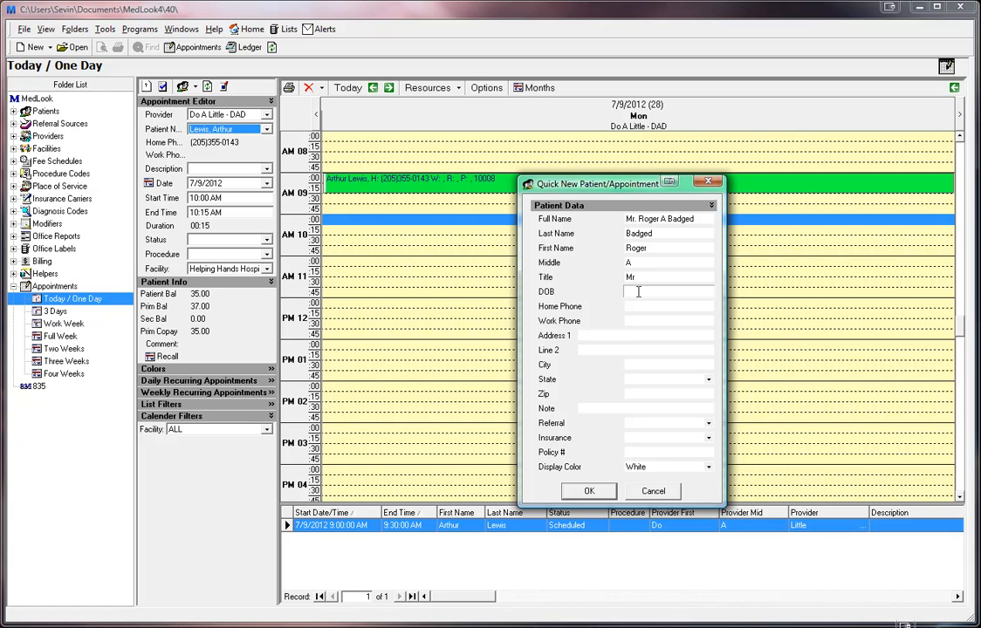
left_click(590, 492)
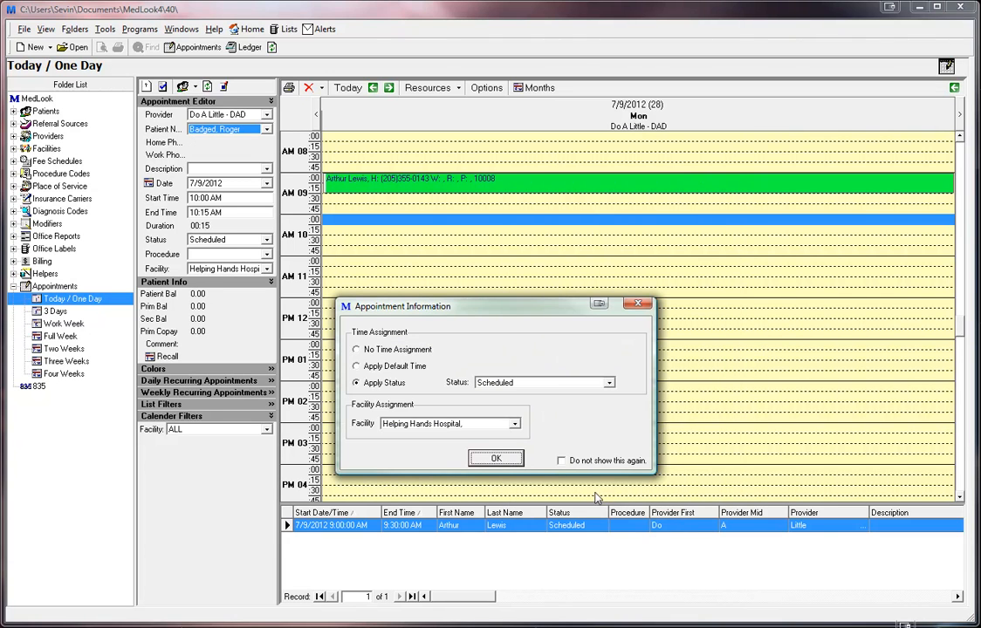
- Book the patient's 10:00–10:45 AM appointment using the default appointment length
left_click_drag(436, 307, 491, 250)
left_click(445, 311)
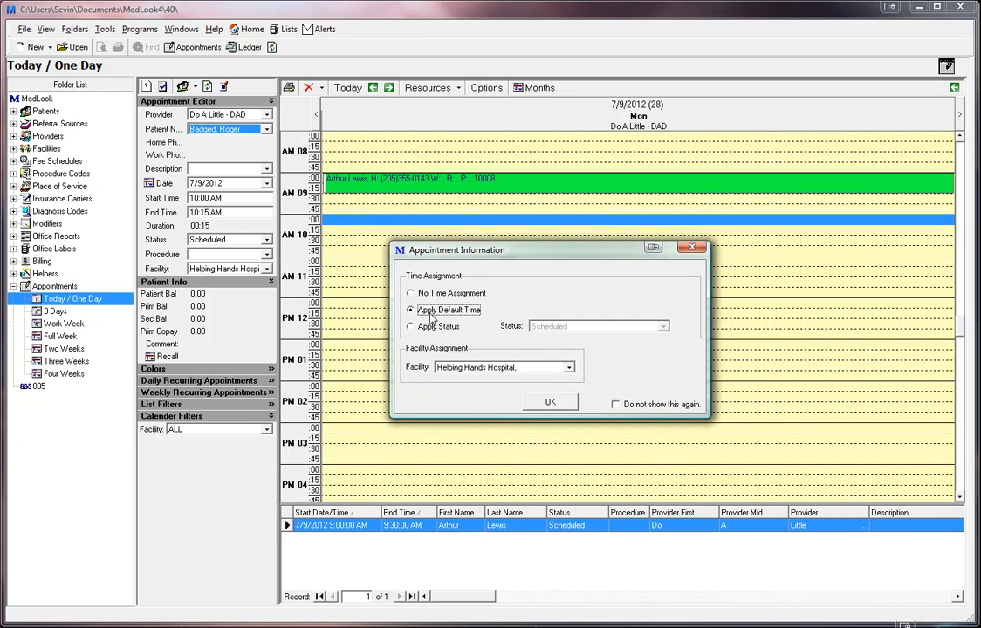
left_click(552, 403)
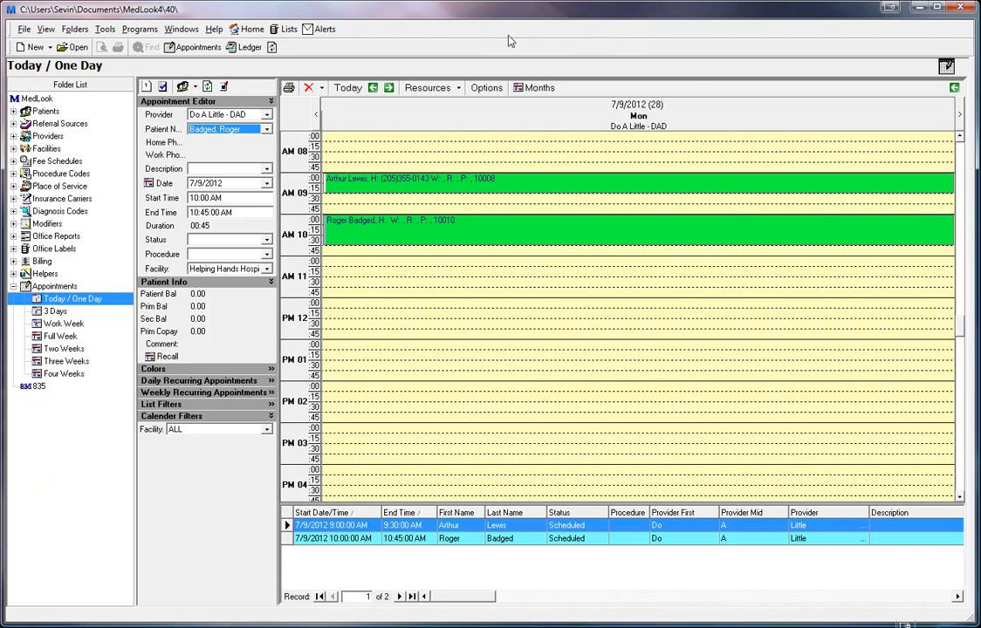
- Show the second doctor's column and move the 9:00 appointment to that doctor at 11:00–11:30 AM
left_click(428, 88)
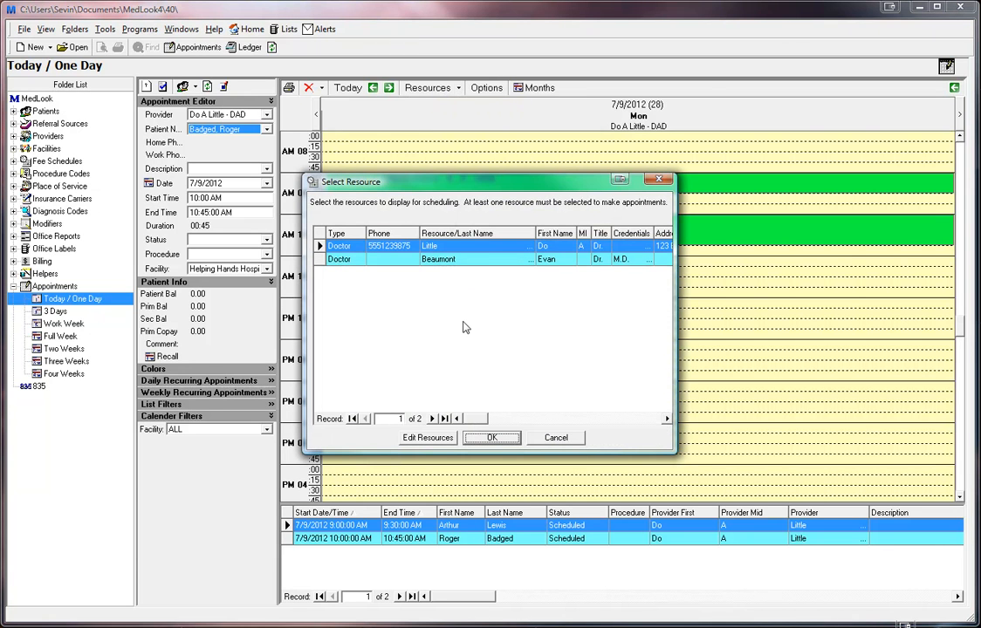
left_click(434, 262)
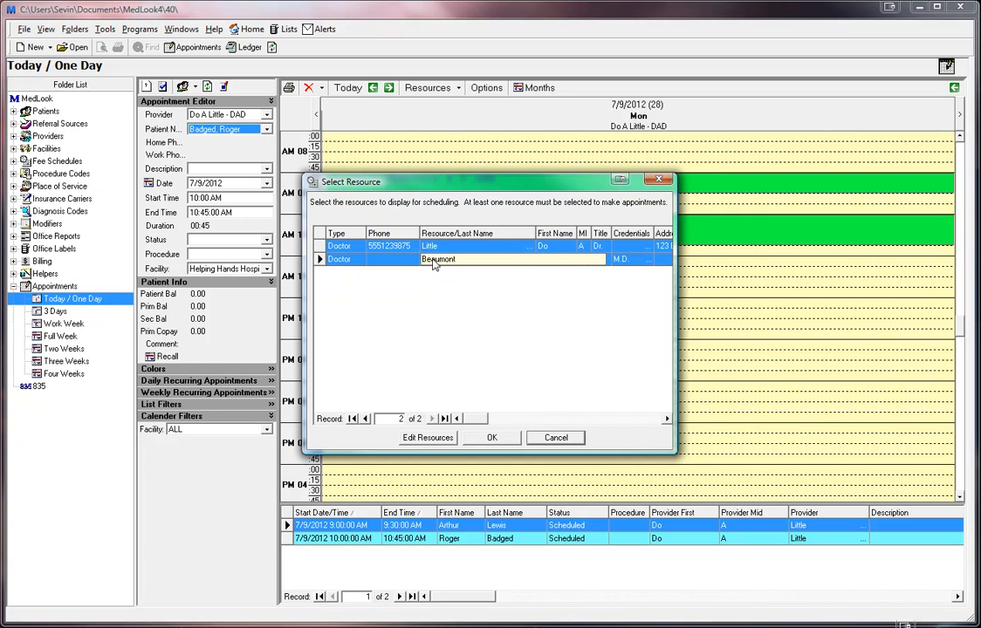
left_click(491, 438)
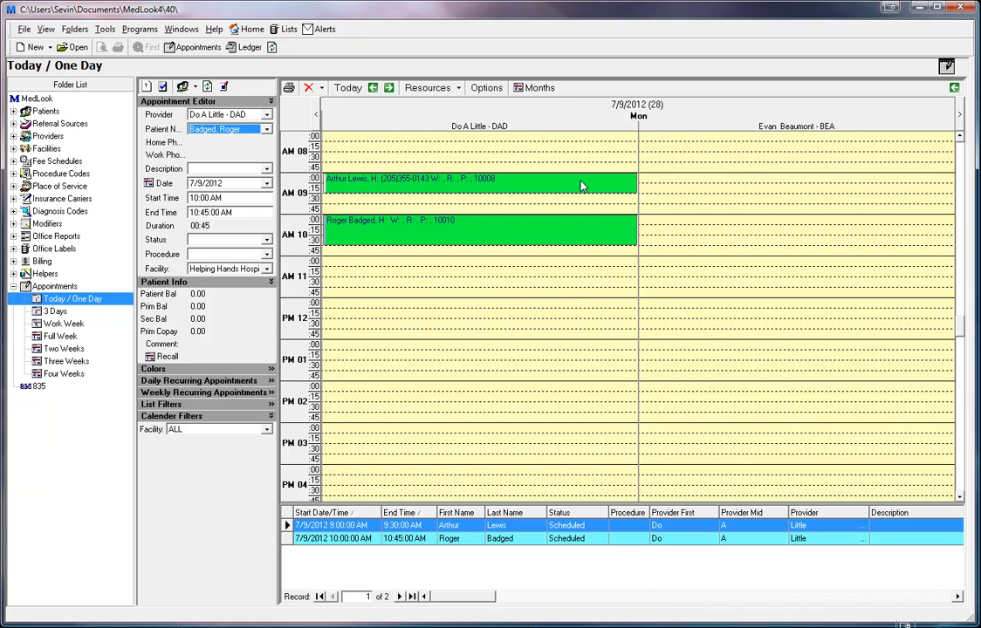
left_click_drag(382, 189, 738, 275)
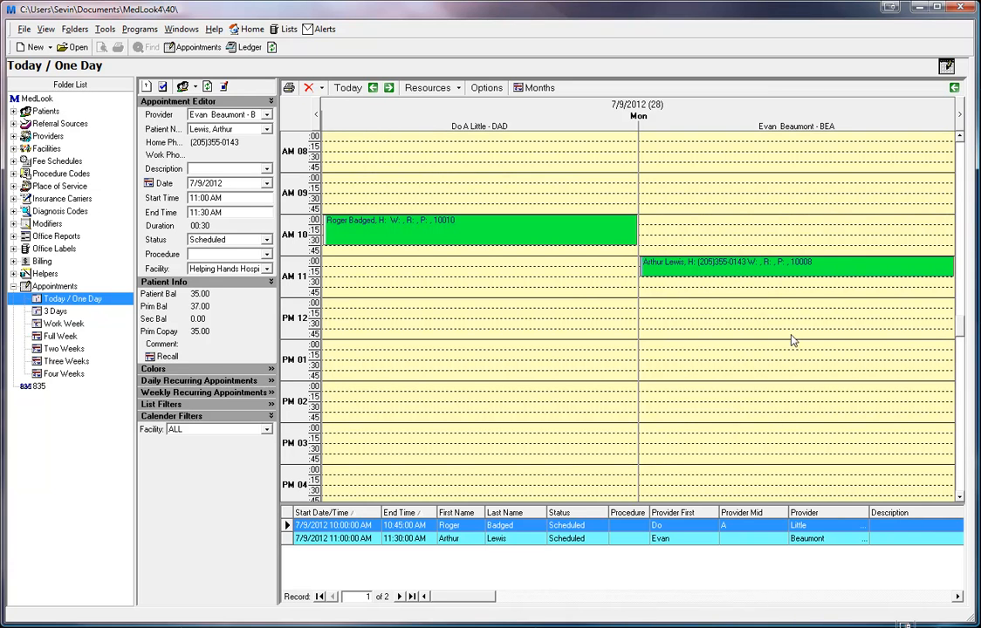